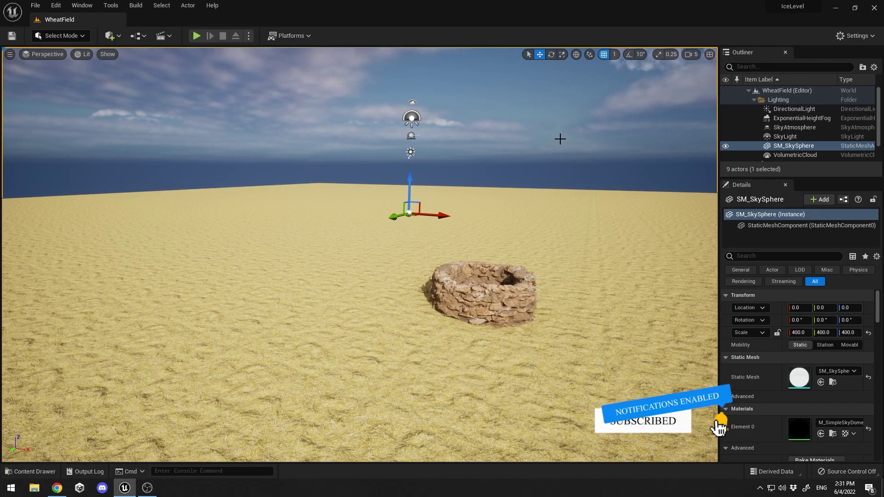
Examine the wheat-coloured landscape around the stone well from several angles
{"action": "right_click_drag", "start_coordinate": [532, 146], "coordinate": [532, 145]}
{"action": "key", "text": "d"}
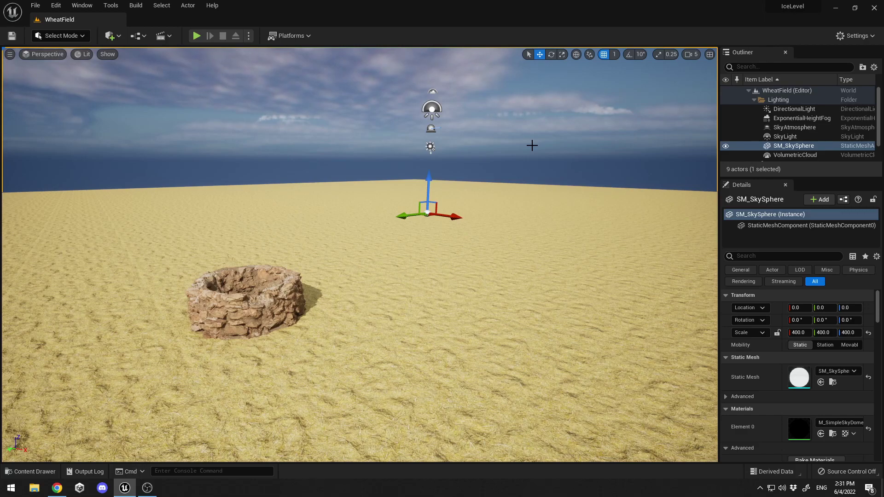
{"action": "right_click_drag", "start_coordinate": [531, 146], "coordinate": [537, 143]}
{"action": "right_click_drag", "start_coordinate": [511, 221], "coordinate": [511, 222]}
{"action": "key", "text": "a"}
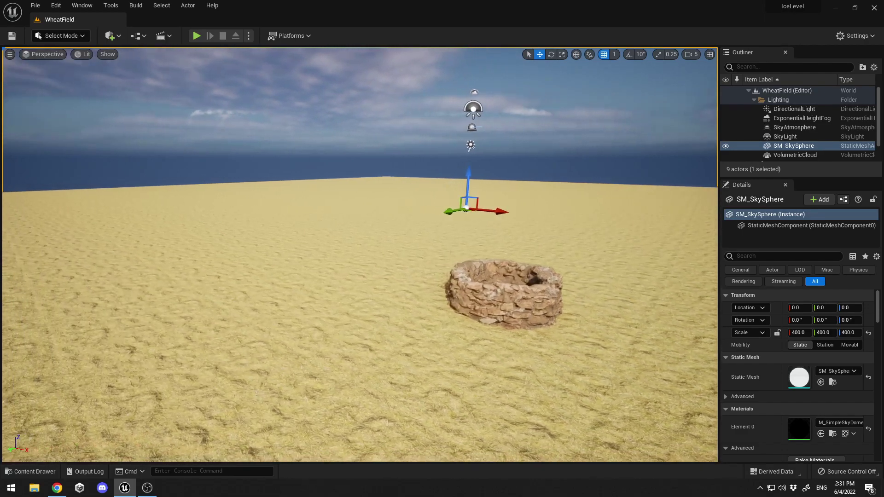
{"action": "right_click_drag", "start_coordinate": [370, 314], "coordinate": [369, 315]}
{"action": "key", "text": "d"}
{"action": "key", "text": "a"}
Play-test the level, look around the field with the character, and end the play session
{"action": "left_click", "coordinate": [200, 36]}
{"action": "left_click", "coordinate": [399, 199]}
{"action": "key", "text": "d"}
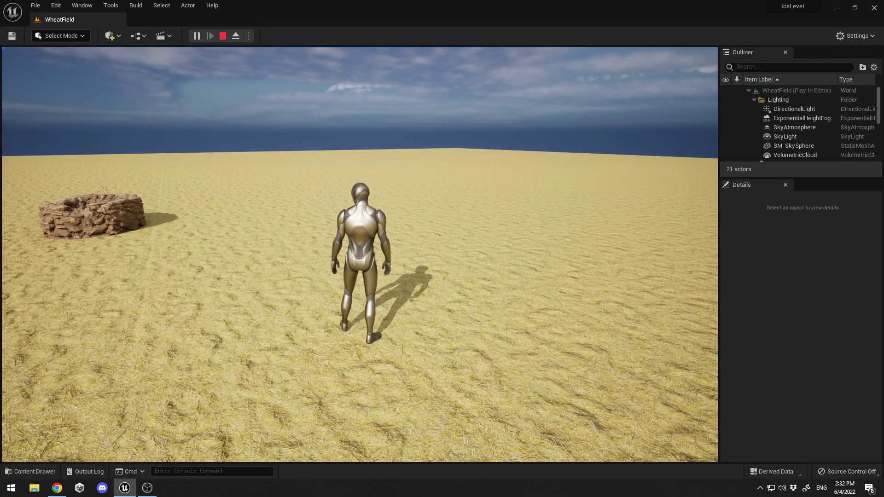
{"action": "mouse_move", "coordinate": [442, 248]}
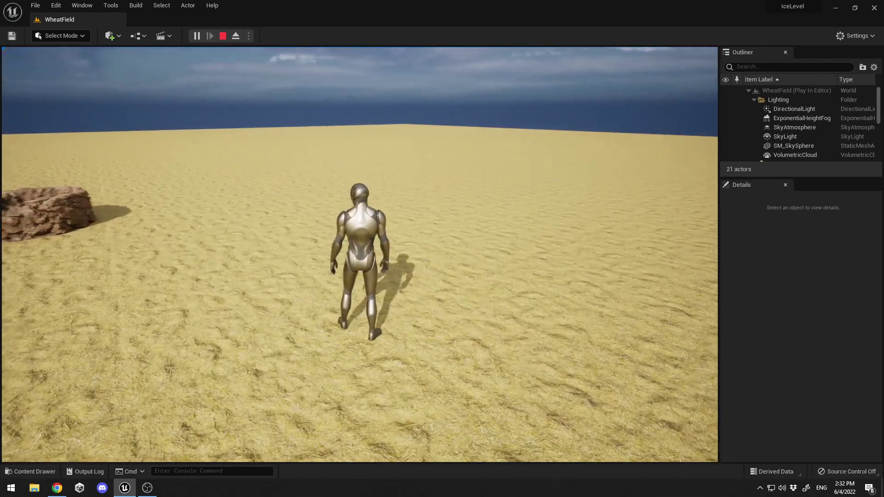
{"action": "key", "text": "Escape"}
Open Quixel Bridge and search its library for wheat
{"action": "key", "text": "ctrl+b"}
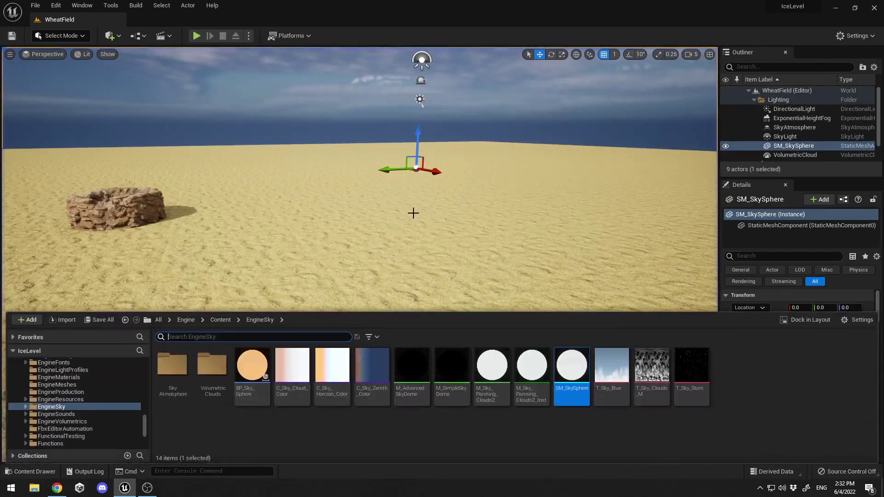
{"action": "left_click", "coordinate": [88, 6]}
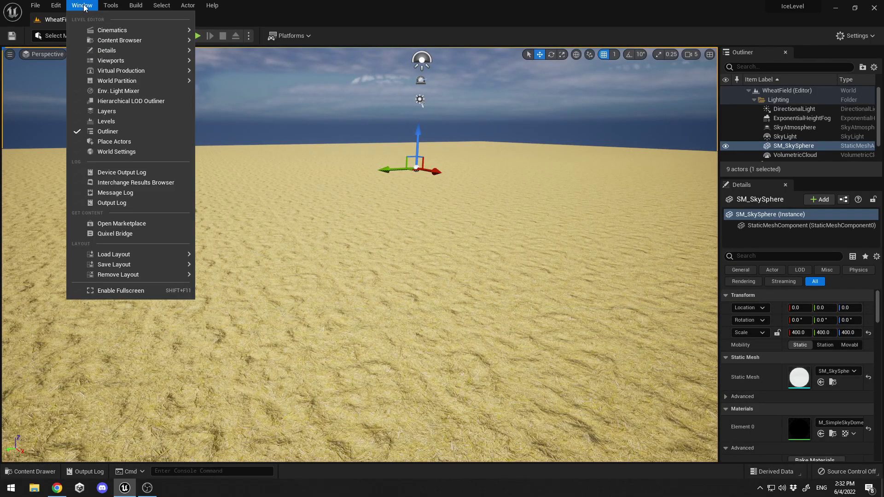
{"action": "left_click", "coordinate": [116, 234]}
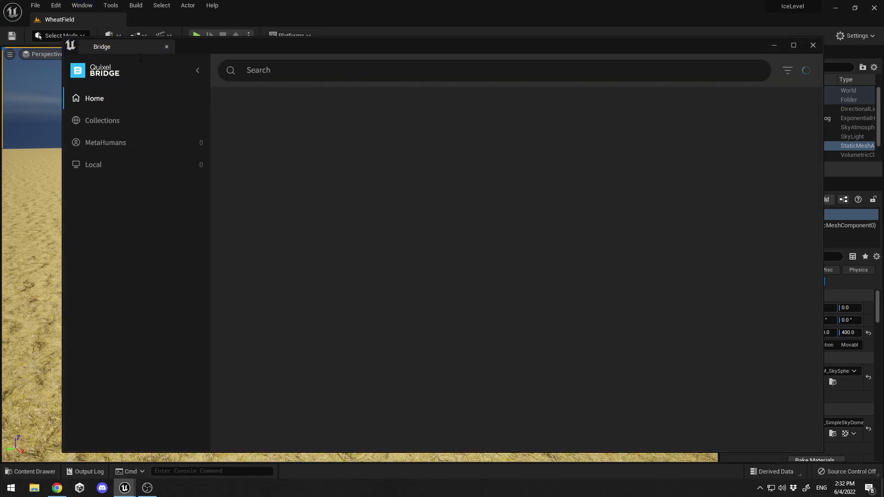
{"action": "left_click_drag", "start_coordinate": [292, 49], "coordinate": [272, 49]}
{"action": "left_click", "coordinate": [263, 70]}
{"action": "type", "text": "wheat"}
{"action": "key", "text": "Return"}
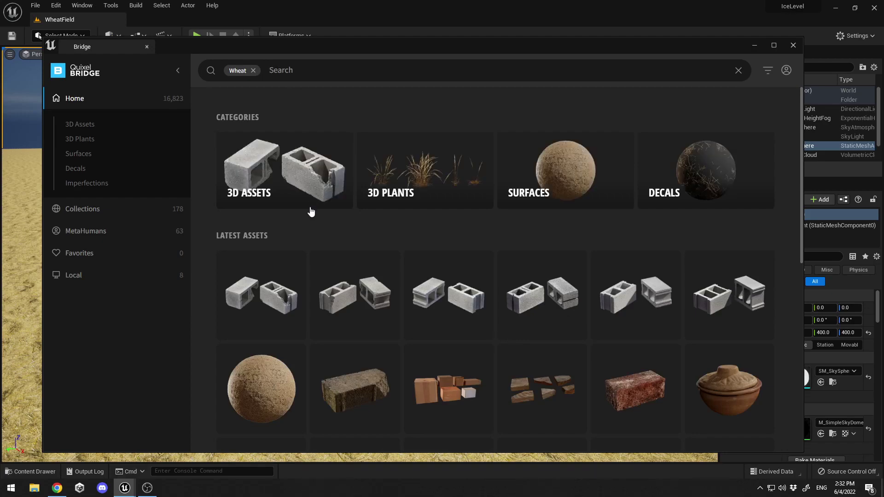
Narrow the wheat results to 3D plants, inspect the details of the downloaded Wheat plant, and close Bridge
{"action": "left_click", "coordinate": [418, 176]}
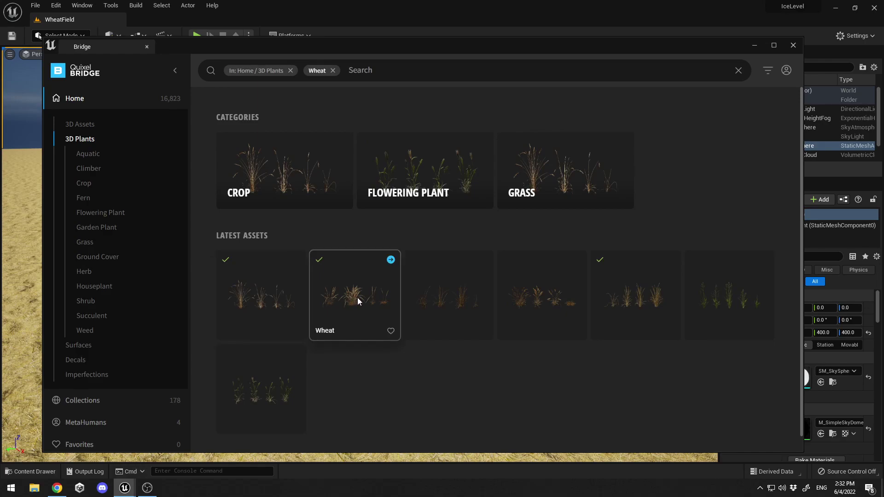
{"action": "left_click", "coordinate": [628, 300]}
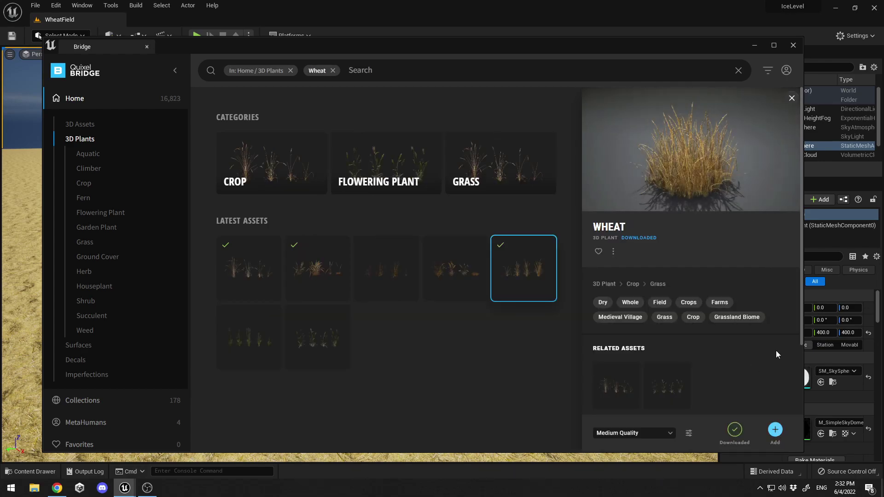
{"action": "left_click", "coordinate": [792, 45]}
Switch to Foliage mode and delete all the existing foliage types from the palette
{"action": "key", "text": "ctrl+space"}
{"action": "right_click_drag", "start_coordinate": [324, 138], "coordinate": [306, 163]}
{"action": "right_click_drag", "start_coordinate": [303, 199], "coordinate": [330, 190]}
{"action": "left_click", "coordinate": [67, 37]}
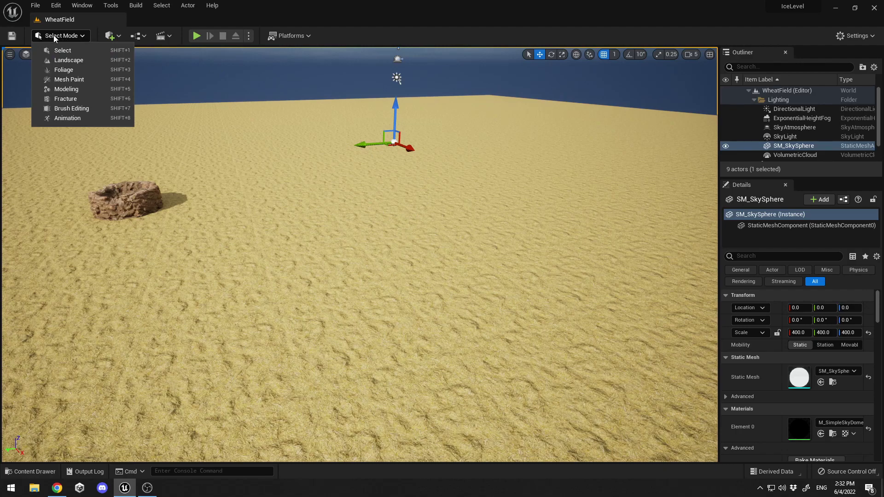
{"action": "left_click", "coordinate": [64, 73]}
{"action": "left_click", "coordinate": [37, 276]}
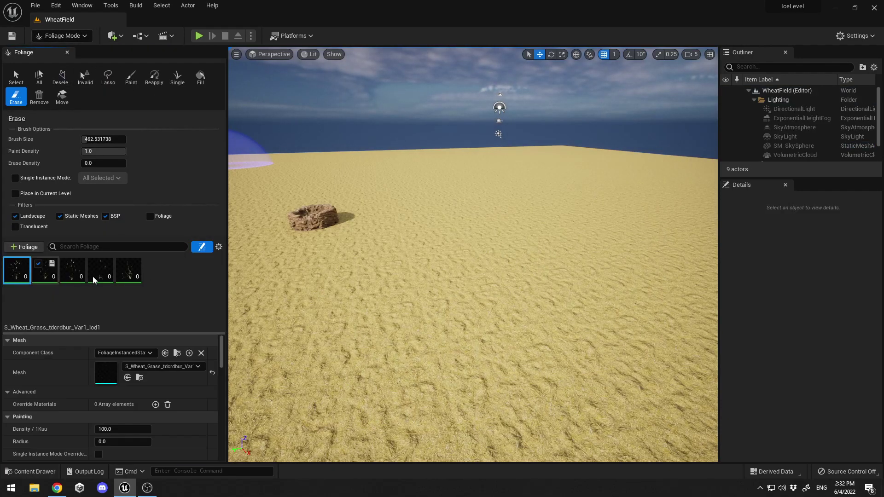
{"action": "left_click", "coordinate": [137, 279], "text": "shift"}
{"action": "key", "text": "Delete"}
Browse the project content to the Wheat_Grass_tdcrdbur folder under Megascans 3D_Plants
{"action": "key", "text": "ctrl+space"}
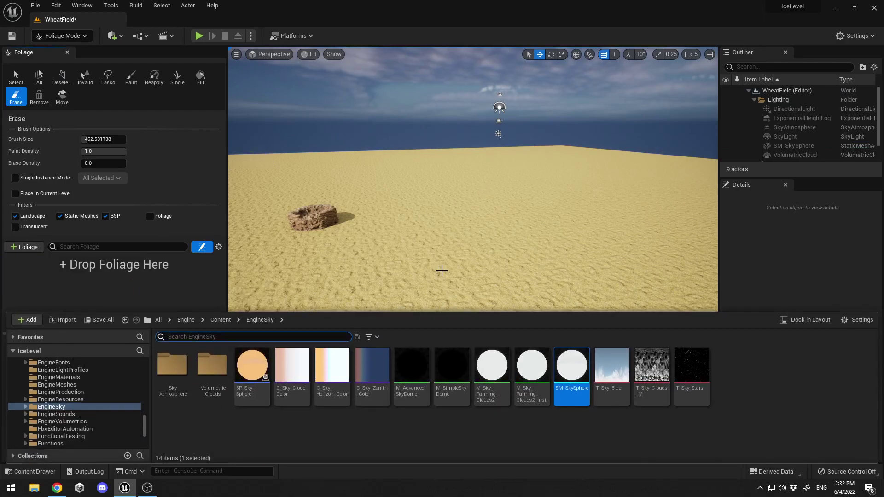
{"action": "scroll", "coordinate": [104, 377], "scroll_direction": "up", "scroll_amount": 15}
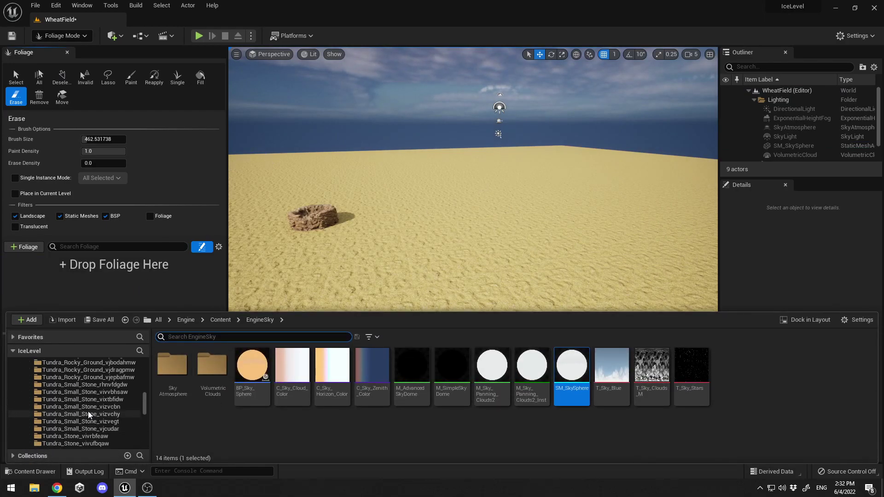
{"action": "scroll", "coordinate": [92, 416], "scroll_direction": "up", "scroll_amount": 10}
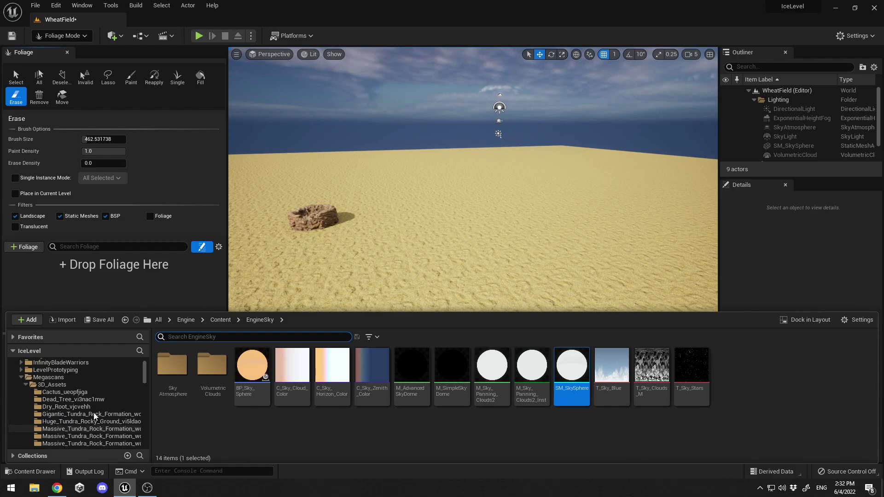
{"action": "scroll", "coordinate": [99, 415], "scroll_direction": "down", "scroll_amount": 2}
{"action": "scroll", "coordinate": [37, 397], "scroll_direction": "up", "scroll_amount": 1}
{"action": "left_click", "coordinate": [26, 385]}
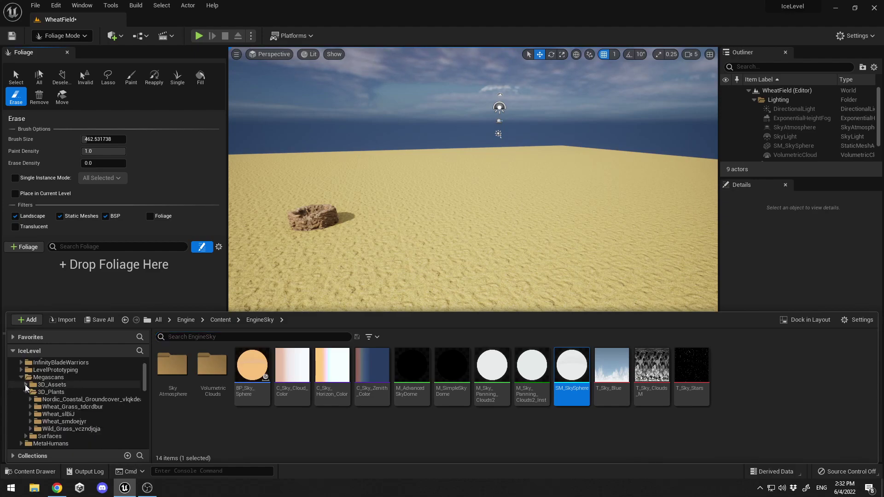
{"action": "left_click", "coordinate": [26, 391]}
{"action": "left_click", "coordinate": [41, 377]}
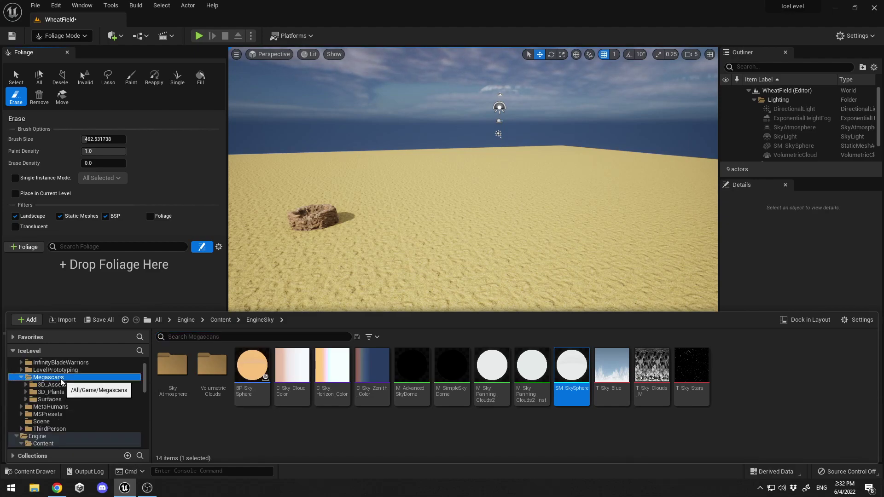
{"action": "double_click", "coordinate": [224, 375]}
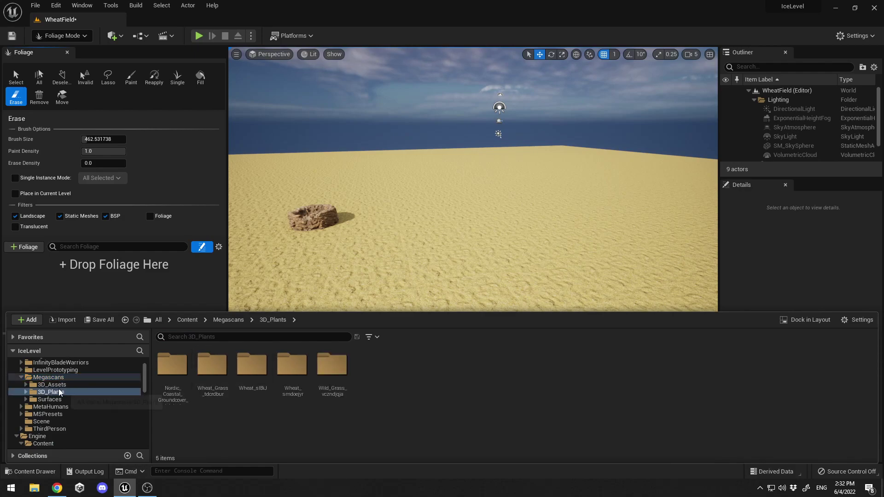
{"action": "double_click", "coordinate": [219, 396]}
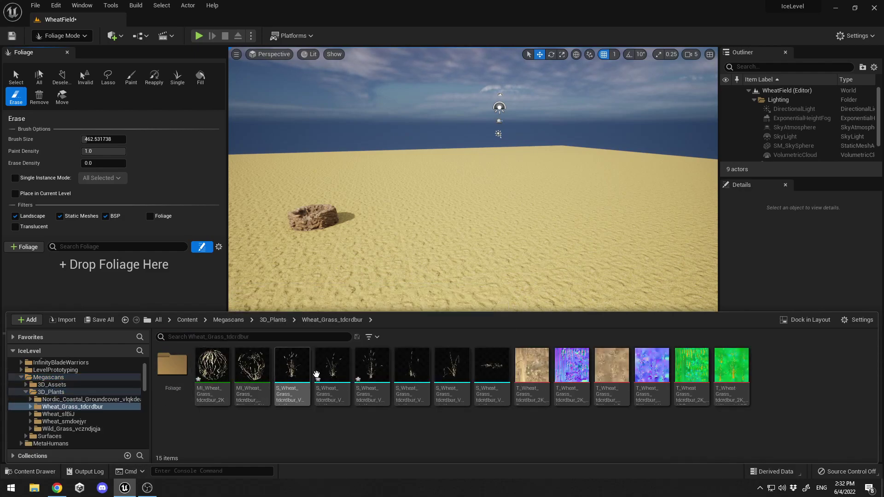
Add the six Wheat_Grass_tdcrdbur static meshes to the foliage palette
{"action": "left_click", "coordinate": [292, 369]}
{"action": "left_click", "coordinate": [464, 388], "text": "shift"}
{"action": "left_click_drag", "start_coordinate": [463, 388], "coordinate": [103, 281]}
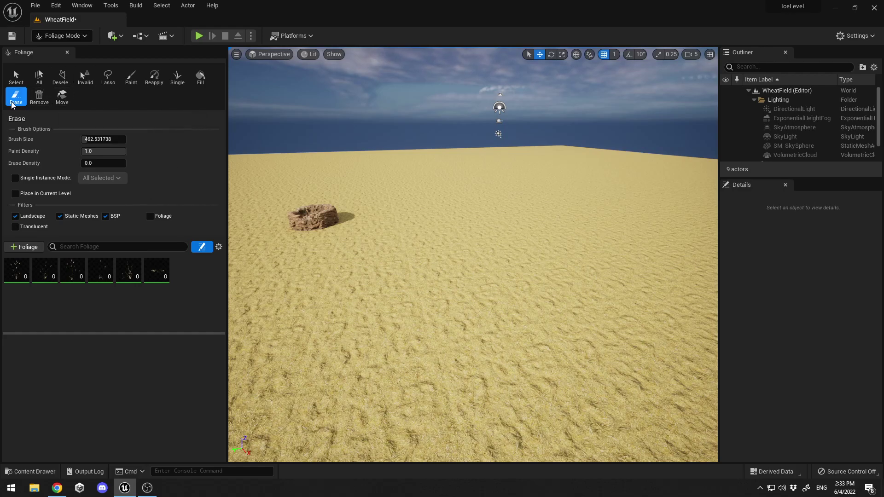
Activate the foliage Paint tool and enlarge the brush size to about 1060
{"action": "left_click", "coordinate": [131, 77]}
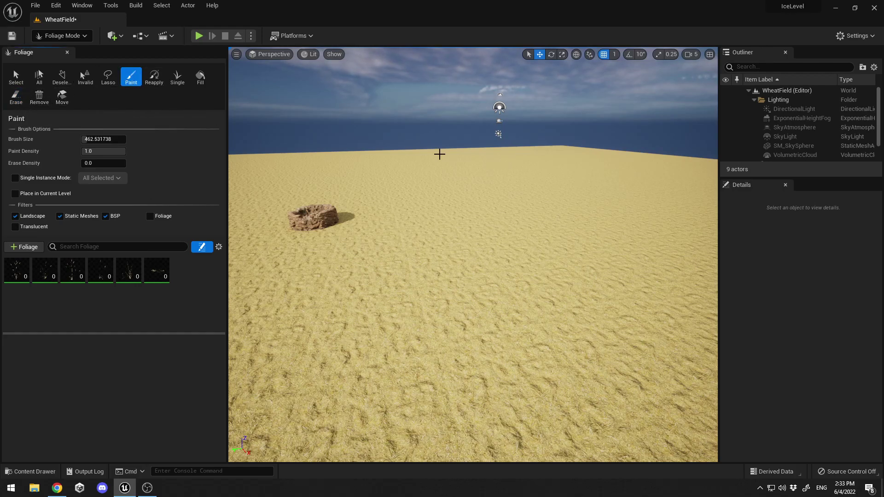
{"action": "mouse_move", "coordinate": [440, 154]}
{"action": "right_mouse_down"}
{"action": "mouse_move", "coordinate": [433, 175]}
{"action": "mouse_move", "coordinate": [440, 161]}
{"action": "right_mouse_up"}
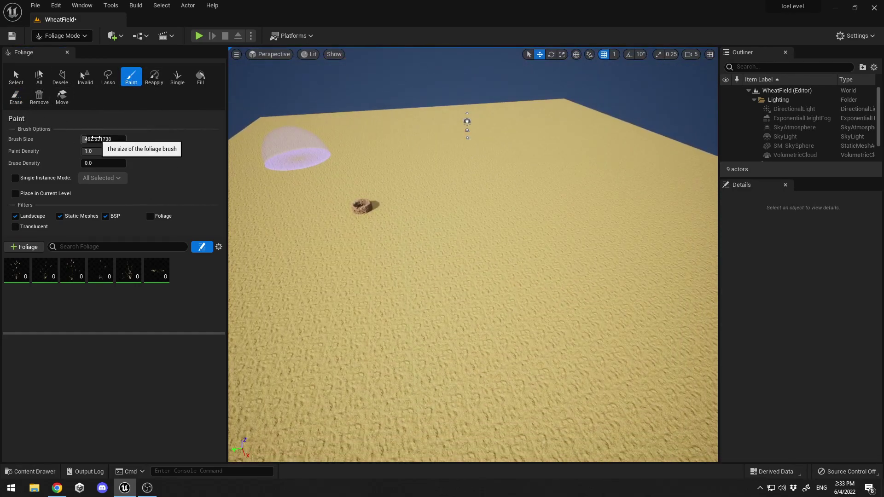
{"action": "mouse_move", "coordinate": [84, 139]}
{"action": "left_mouse_down"}
{"action": "mouse_move", "coordinate": [127, 139]}
{"action": "mouse_move", "coordinate": [85, 150]}
{"action": "left_mouse_up"}
Paint wheat grass over the landscape near the stone well with a paint density of 1
{"action": "mouse_move", "coordinate": [499, 251]}
{"action": "left_mouse_down"}
{"action": "mouse_move", "coordinate": [467, 256]}
{"action": "mouse_move", "coordinate": [554, 253]}
{"action": "mouse_move", "coordinate": [521, 263]}
{"action": "left_mouse_up"}
{"action": "right_click_drag", "start_coordinate": [520, 263], "coordinate": [478, 210]}
{"action": "left_click", "coordinate": [103, 151]}
{"action": "type", "text": "1"}
{"action": "key", "text": "Return"}
{"action": "left_click_drag", "start_coordinate": [396, 271], "coordinate": [479, 251]}
{"action": "right_click_drag", "start_coordinate": [453, 266], "coordinate": [430, 270]}
{"action": "key", "text": "s"}
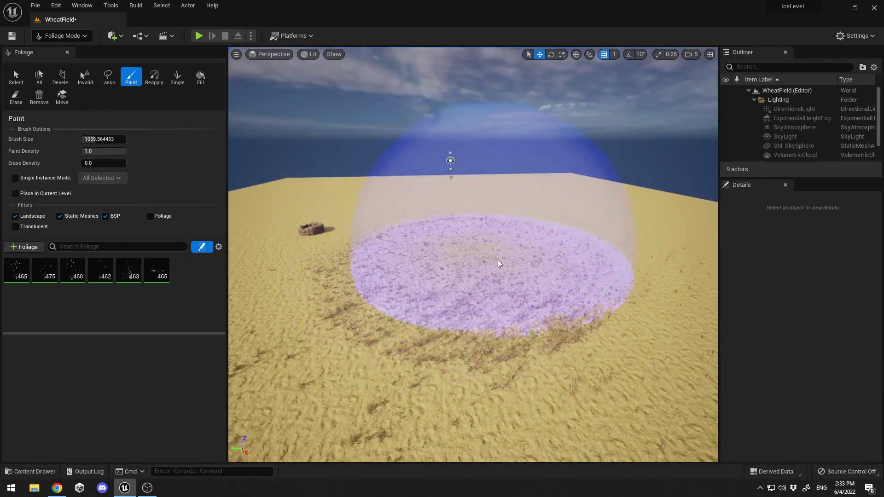
Play-test the level by walking the character through the painted wheat, and end the play session
{"action": "left_click", "coordinate": [199, 36]}
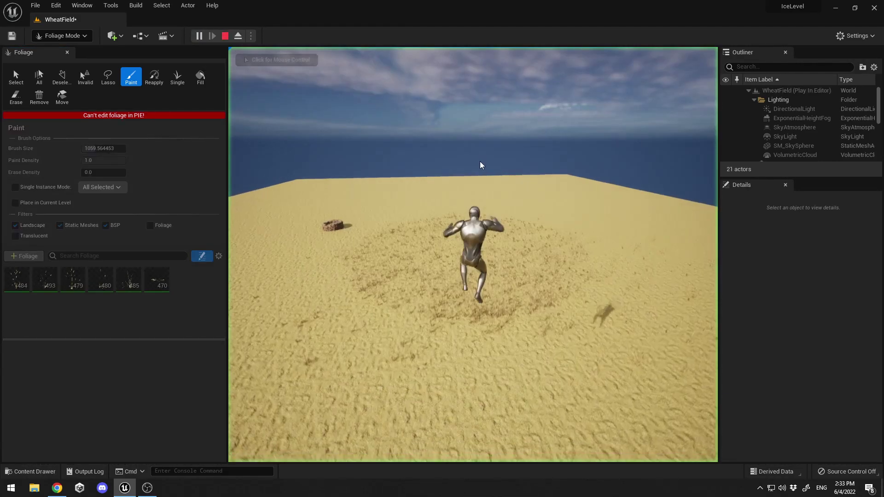
{"action": "key", "text": "w"}
{"action": "key", "text": "w"}
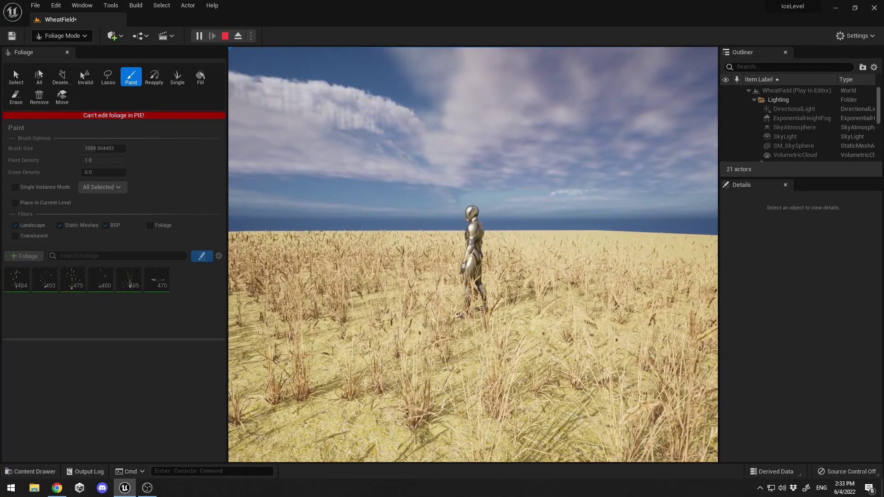
{"action": "key", "text": "Escape"}
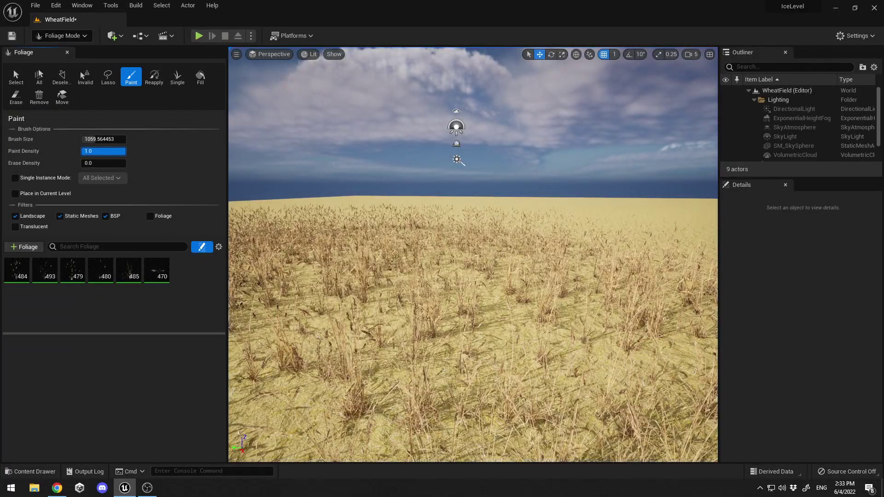
Enter a paint density of 1 and erase all the painted wheat from the landscape
{"action": "left_click", "coordinate": [105, 152]}
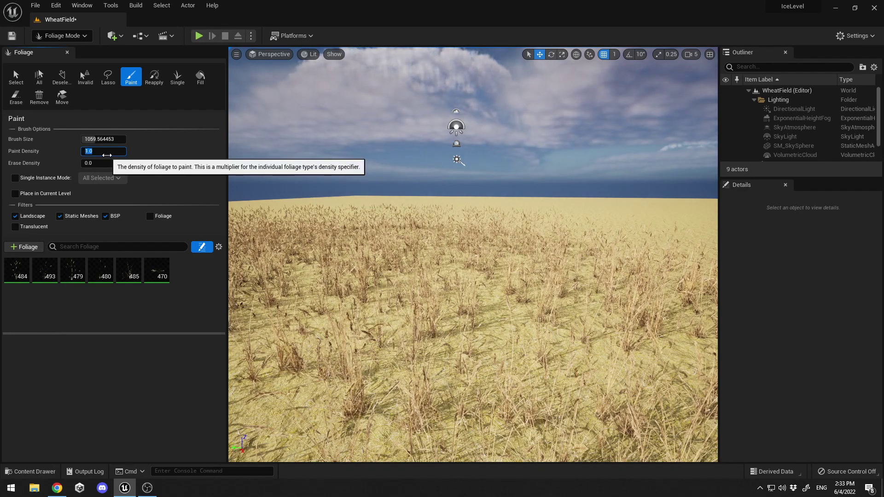
{"action": "type", "text": "1"}
{"action": "key", "text": "Return"}
{"action": "right_click_drag", "start_coordinate": [502, 250], "coordinate": [451, 281]}
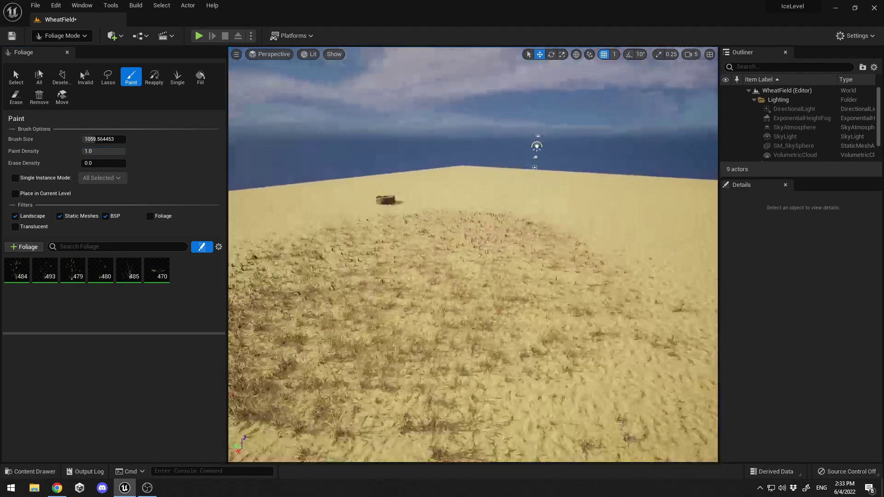
{"action": "left_click", "coordinate": [16, 97]}
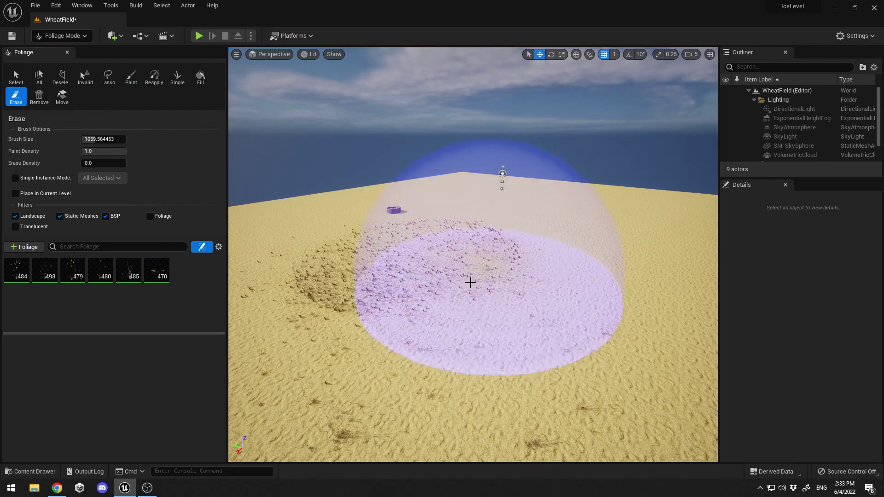
{"action": "mouse_move", "coordinate": [461, 287]}
{"action": "left_mouse_down"}
{"action": "mouse_move", "coordinate": [422, 203]}
{"action": "mouse_move", "coordinate": [432, 234]}
{"action": "left_mouse_up"}
{"action": "mouse_move", "coordinate": [484, 288]}
{"action": "right_mouse_down"}
{"action": "mouse_move", "coordinate": [479, 294]}
{"action": "mouse_move", "coordinate": [484, 288]}
{"action": "right_mouse_up"}
{"action": "left_click_drag", "start_coordinate": [484, 289], "coordinate": [568, 256]}
{"action": "right_click_drag", "start_coordinate": [568, 256], "coordinate": [516, 271]}
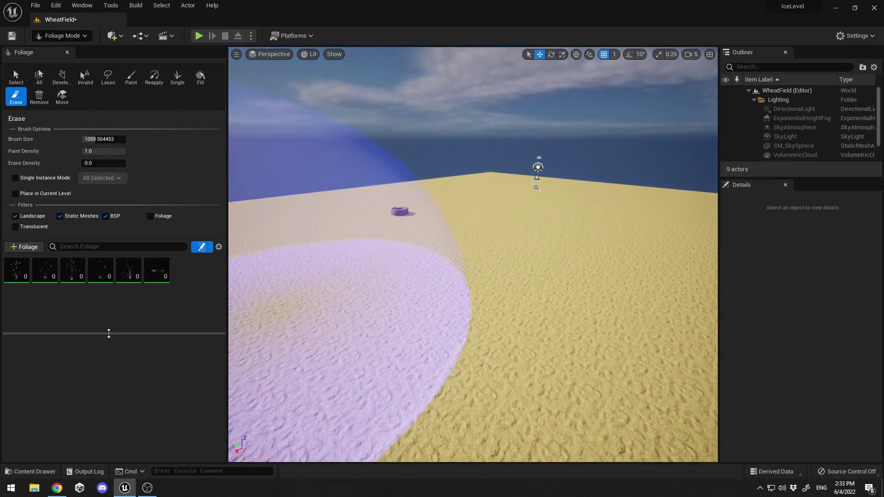
Set the painting density of the first wheat grass foliage type (Var1) to 300
{"action": "left_click", "coordinate": [16, 278]}
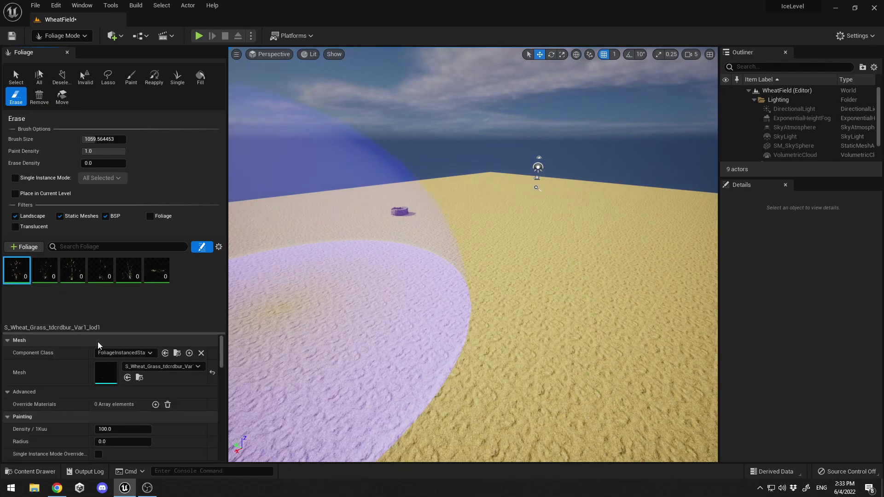
{"action": "left_click_drag", "start_coordinate": [123, 336], "coordinate": [123, 317]}
{"action": "scroll", "coordinate": [130, 355], "scroll_direction": "down", "scroll_amount": 2}
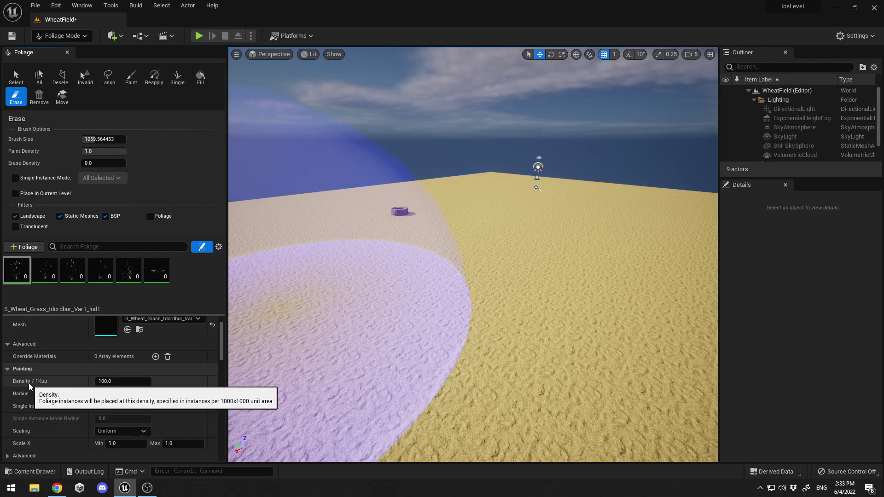
{"action": "left_click", "coordinate": [117, 378]}
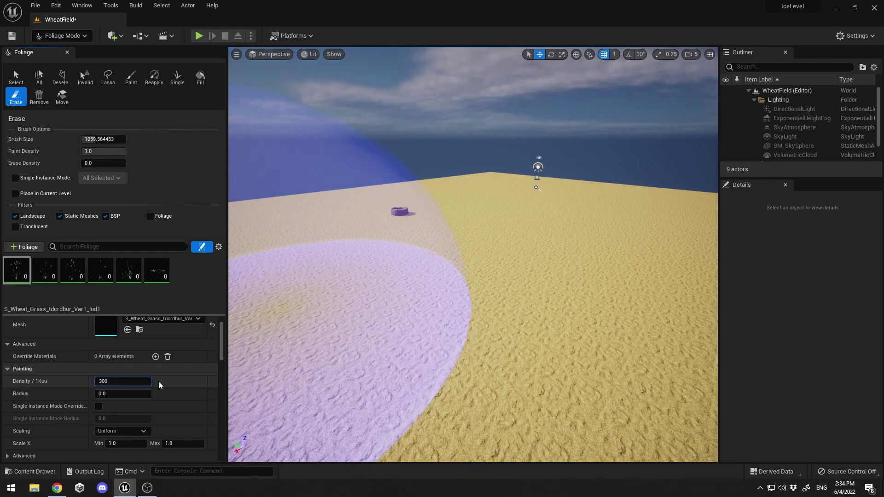
Set the painting density of the second wheat grass foliage type (Var2) to 300
{"action": "left_click", "coordinate": [44, 269]}
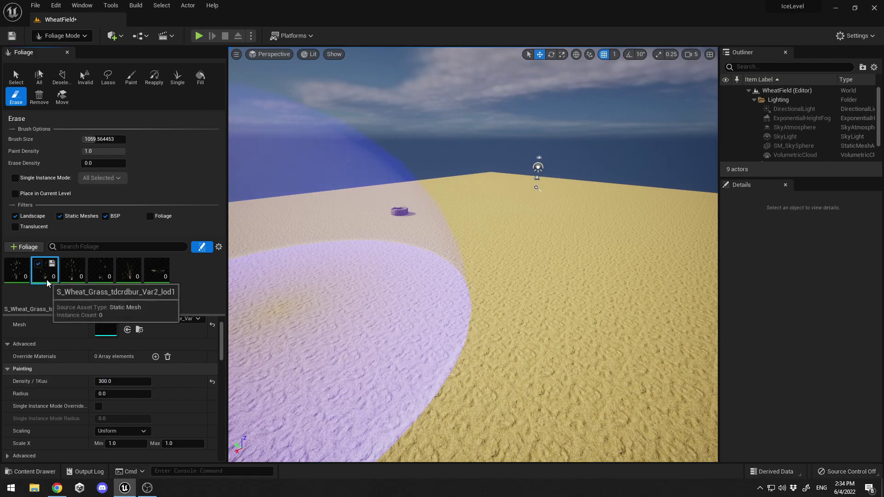
{"action": "left_click", "coordinate": [117, 382]}
{"action": "type", "text": "3"}
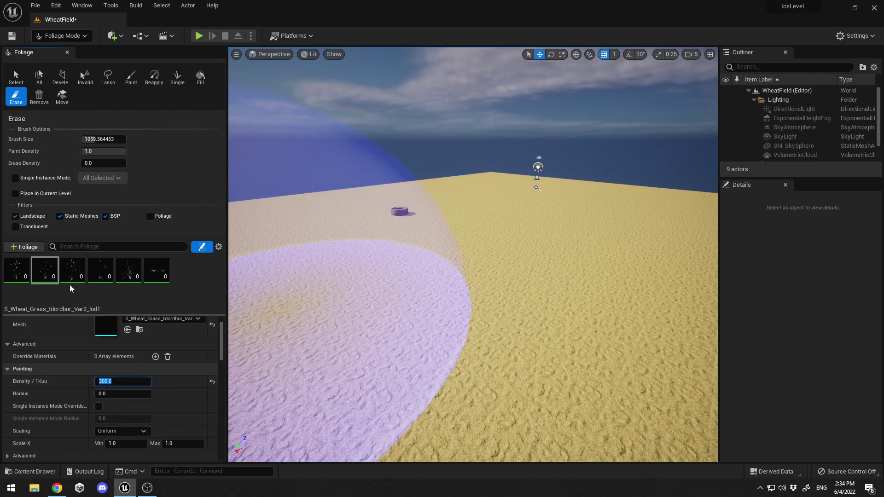
Set the painting density of the remaining wheat grass foliage types, including Var5 and the last one, to 300
{"action": "left_click", "coordinate": [73, 269]}
{"action": "left_click", "coordinate": [130, 382]}
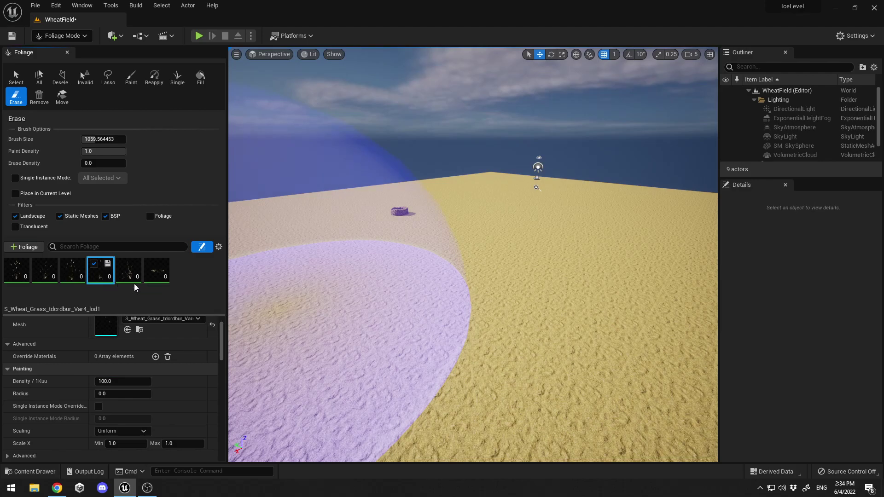
{"action": "left_click", "coordinate": [129, 269]}
{"action": "left_click", "coordinate": [157, 270], "text": "ctrl"}
{"action": "left_click", "coordinate": [121, 381]}
{"action": "type", "text": "300"}
{"action": "key", "text": "Return"}
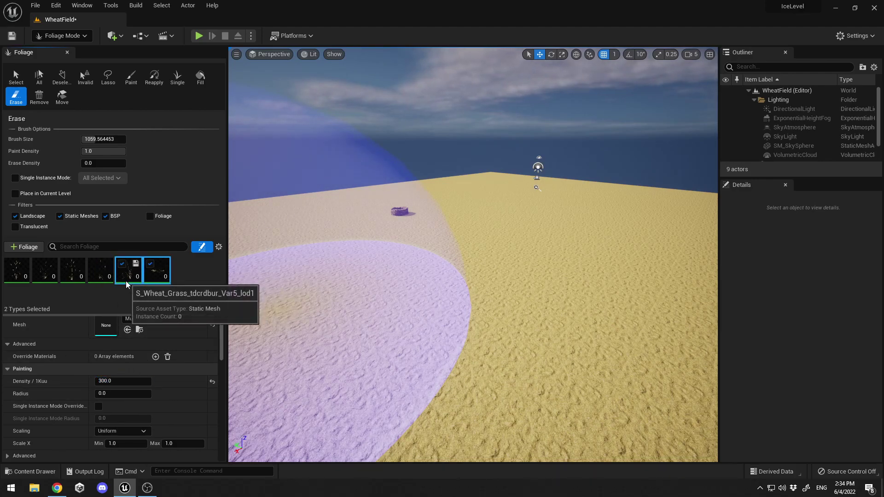
Select all six wheat grass foliage types and set their painting density to 400
{"action": "left_click", "coordinate": [156, 271]}
{"action": "left_click", "coordinate": [11, 281], "text": "shift"}
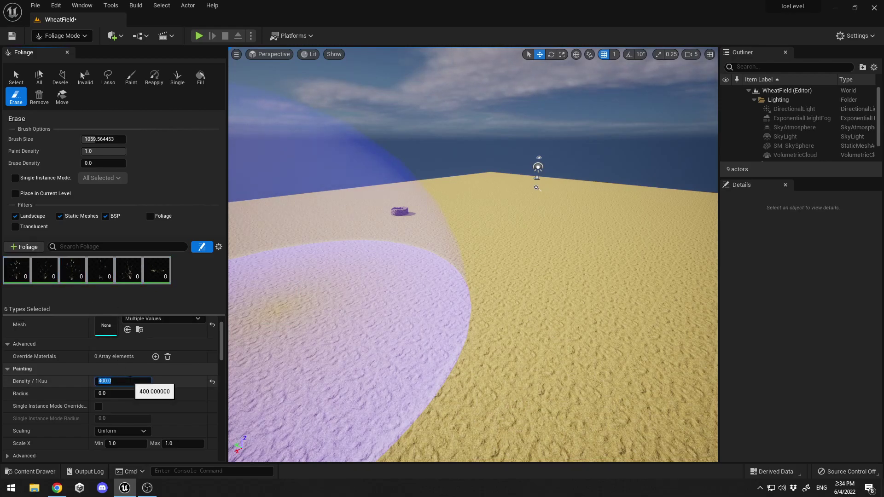
{"action": "left_click", "coordinate": [156, 276]}
{"action": "left_click", "coordinate": [13, 282]}
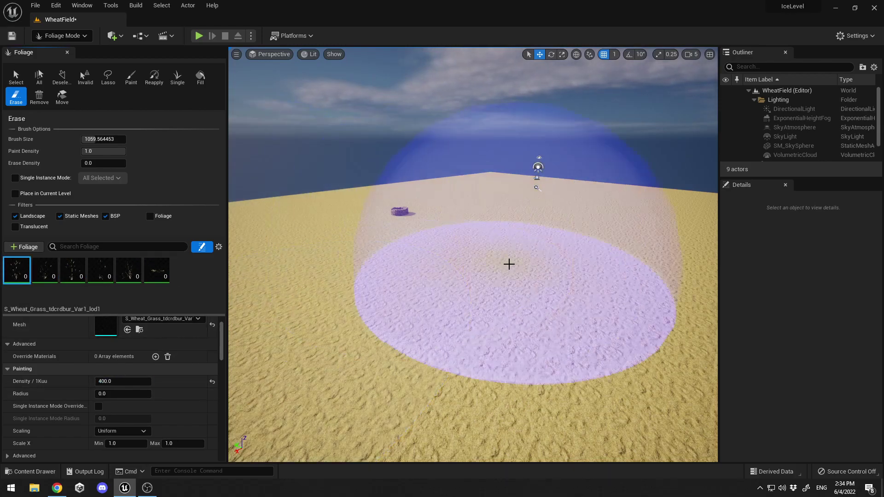
Switch to the Paint tool and paint a single round wheat patch on the bare landscape
{"action": "right_click_drag", "start_coordinate": [507, 264], "coordinate": [496, 280]}
{"action": "key", "text": "d"}
{"action": "left_click", "coordinate": [131, 76]}
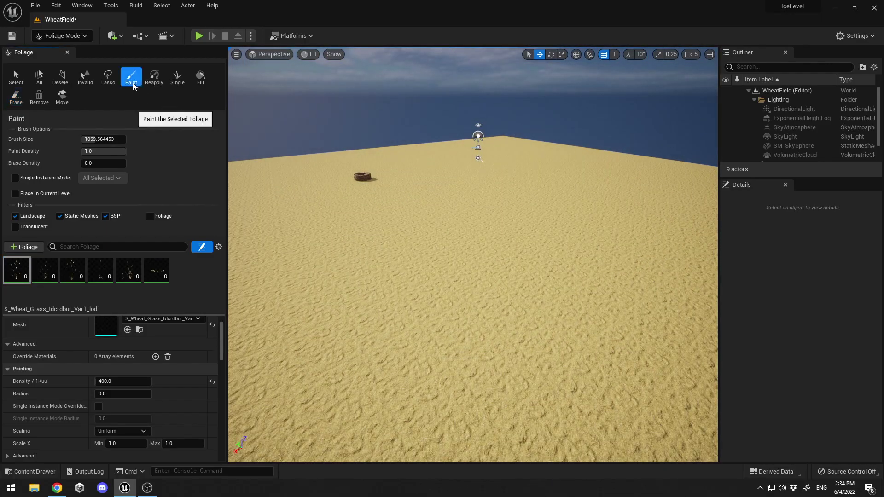
{"action": "left_click", "coordinate": [450, 256]}
{"action": "mouse_move", "coordinate": [450, 256]}
{"action": "right_mouse_down"}
{"action": "mouse_move", "coordinate": [455, 288]}
{"action": "mouse_move", "coordinate": [353, 110]}
{"action": "right_mouse_up"}
{"action": "key", "text": "w"}
Play-test the level by running the character through the denser wheat patch, and end the play session
{"action": "left_click", "coordinate": [199, 36]}
{"action": "key", "text": "w"}
{"action": "key", "text": "w"}
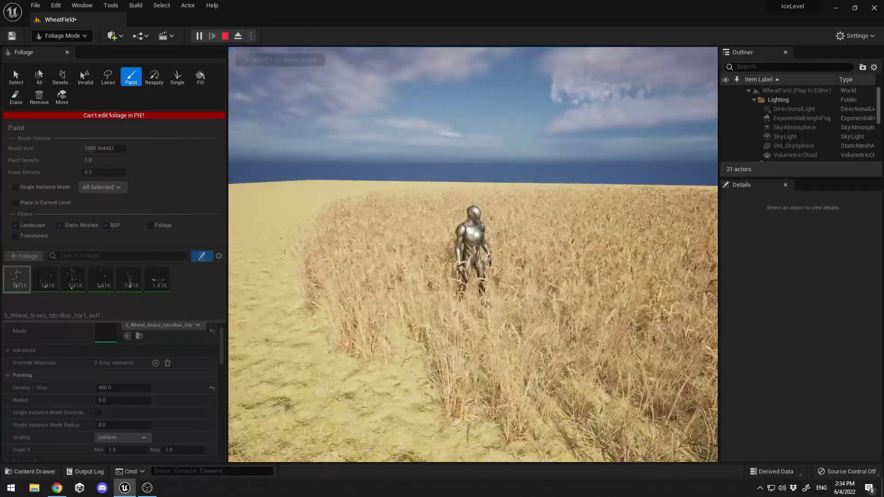
{"action": "key", "text": "w"}
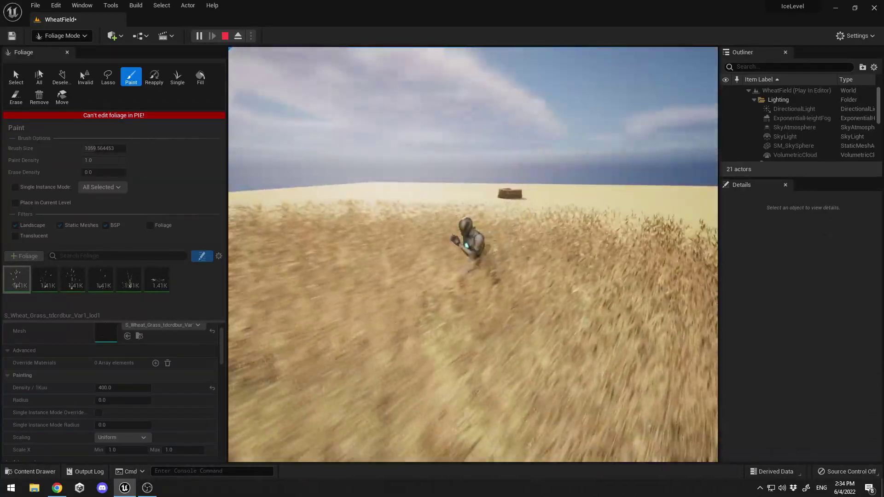
{"action": "key", "text": "Escape"}
Undo the painted wheat patch and move to the stone well
{"action": "key", "text": "ctrl+z"}
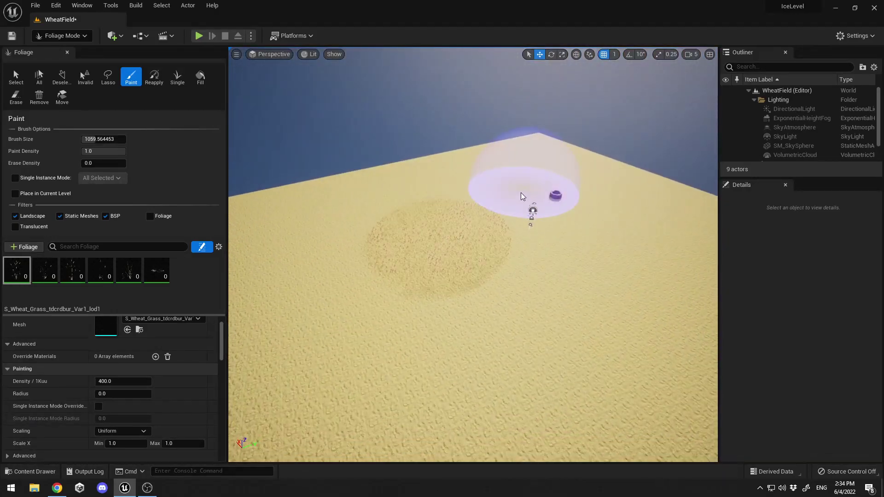
{"action": "right_click_drag", "start_coordinate": [442, 161], "coordinate": [427, 175]}
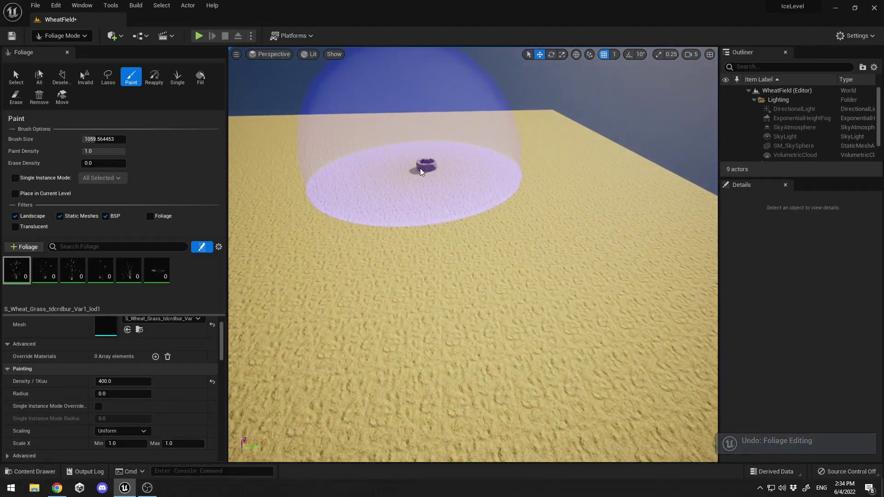
{"action": "key", "text": "ctrl+z"}
{"action": "right_click_drag", "start_coordinate": [494, 166], "coordinate": [484, 143]}
Select all six wheat foliage types together and apply a painting density of 400 to them
{"action": "left_click", "coordinate": [160, 278], "text": "shift"}
{"action": "right_click_drag", "start_coordinate": [281, 332], "coordinate": [281, 331]}
{"action": "left_click", "coordinate": [133, 379]}
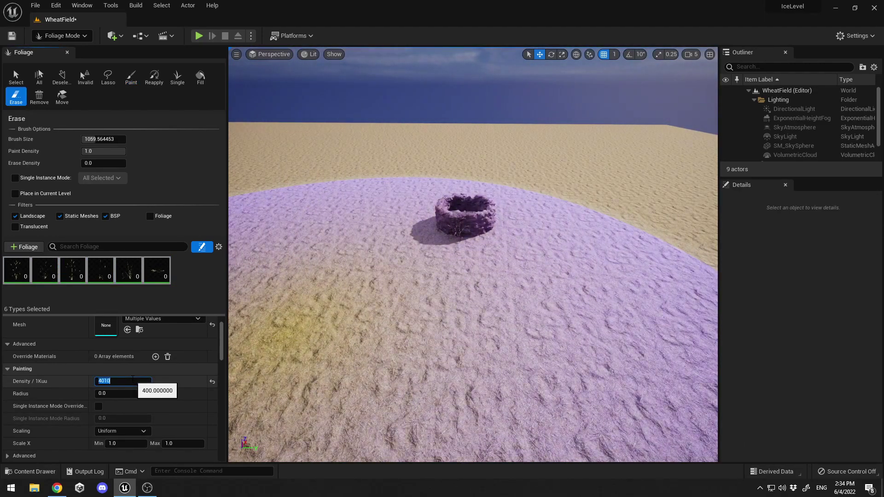
{"action": "key", "text": "Return"}
Try painting wheat beside the stone well with all six foliage types, and undo the stroke
{"action": "left_click", "coordinate": [131, 77]}
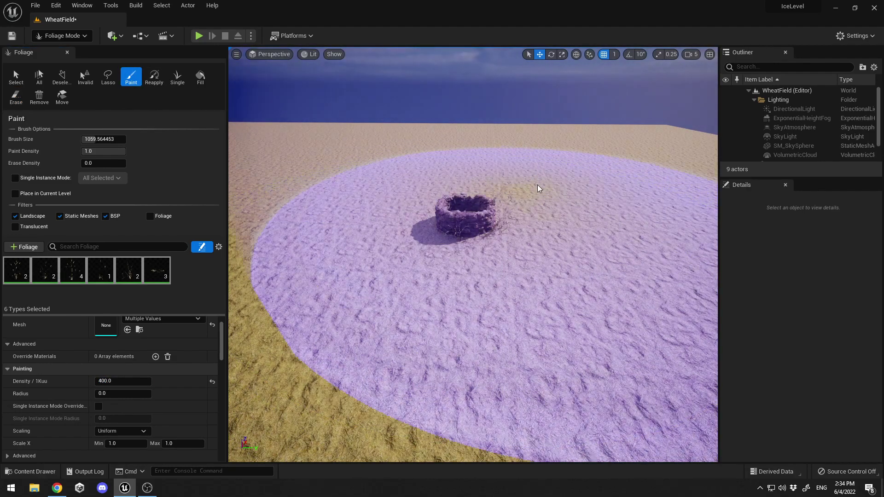
{"action": "mouse_move", "coordinate": [536, 189]}
{"action": "left_mouse_down"}
{"action": "mouse_move", "coordinate": [558, 203]}
{"action": "mouse_move", "coordinate": [507, 211]}
{"action": "left_mouse_up"}
{"action": "right_click_drag", "start_coordinate": [507, 212], "coordinate": [483, 212]}
{"action": "key", "text": "ctrl+z"}
Paint overlapping patches of all six wheat types around the stone well to form a large field
{"action": "left_click", "coordinate": [454, 207]}
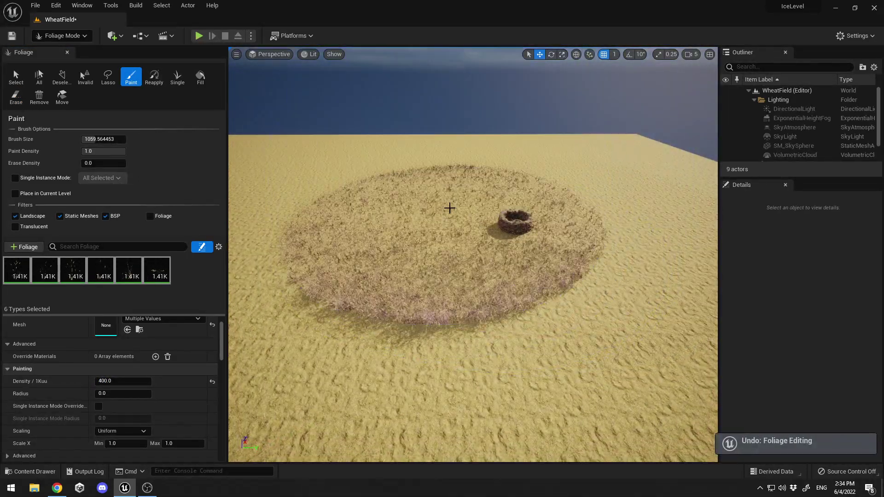
{"action": "mouse_move", "coordinate": [576, 226]}
{"action": "left_mouse_down"}
{"action": "mouse_move", "coordinate": [532, 197]}
{"action": "mouse_move", "coordinate": [453, 227]}
{"action": "mouse_move", "coordinate": [464, 257]}
{"action": "mouse_move", "coordinate": [467, 174]}
{"action": "mouse_move", "coordinate": [454, 272]}
{"action": "left_mouse_up"}
{"action": "right_click_drag", "start_coordinate": [454, 272], "coordinate": [480, 261]}
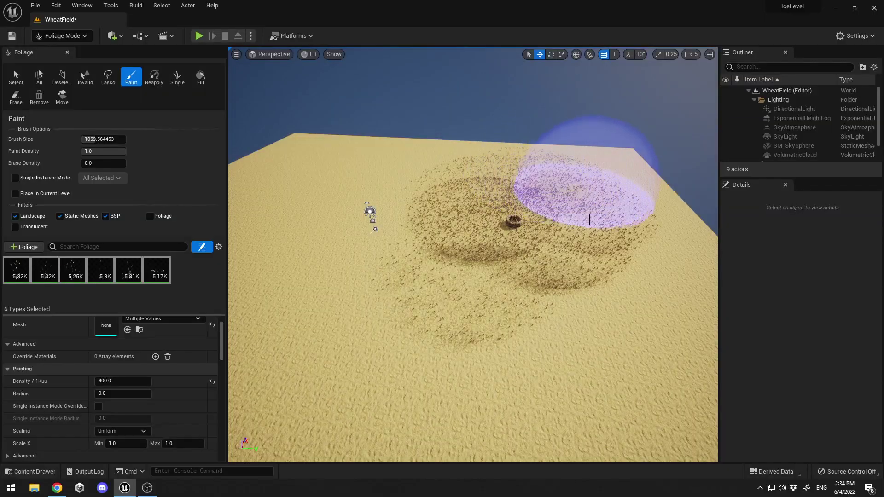
{"action": "left_click_drag", "start_coordinate": [555, 238], "coordinate": [536, 246]}
{"action": "mouse_move", "coordinate": [536, 246]}
{"action": "right_mouse_down"}
{"action": "mouse_move", "coordinate": [555, 200]}
{"action": "mouse_move", "coordinate": [451, 204]}
{"action": "mouse_move", "coordinate": [407, 233]}
{"action": "right_mouse_up"}
{"action": "key", "text": "w"}
{"action": "key", "text": "s"}
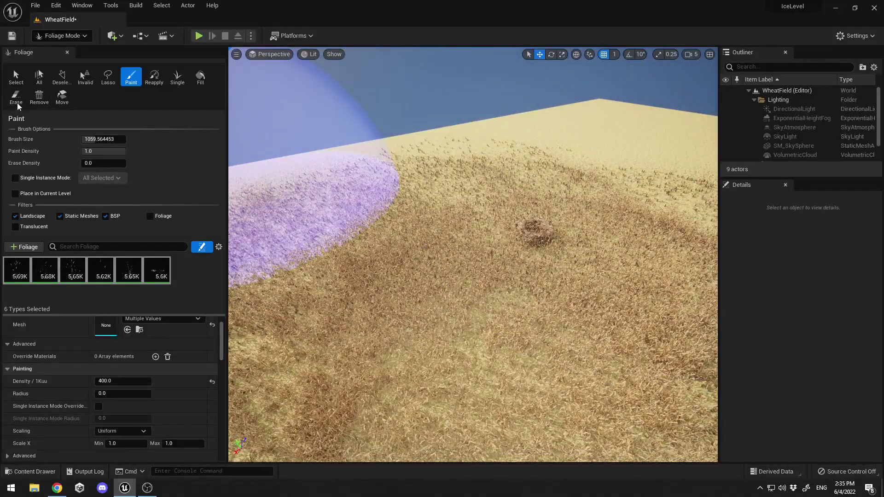
Switch to the Erase tool with a brush size of about 342, and undo a trial erase over the stone well
{"action": "left_click", "coordinate": [16, 97]}
{"action": "left_click_drag", "start_coordinate": [102, 139], "coordinate": [91, 139]}
{"action": "right_click_drag", "start_coordinate": [350, 194], "coordinate": [361, 147]}
{"action": "right_click_drag", "start_coordinate": [417, 179], "coordinate": [416, 180]}
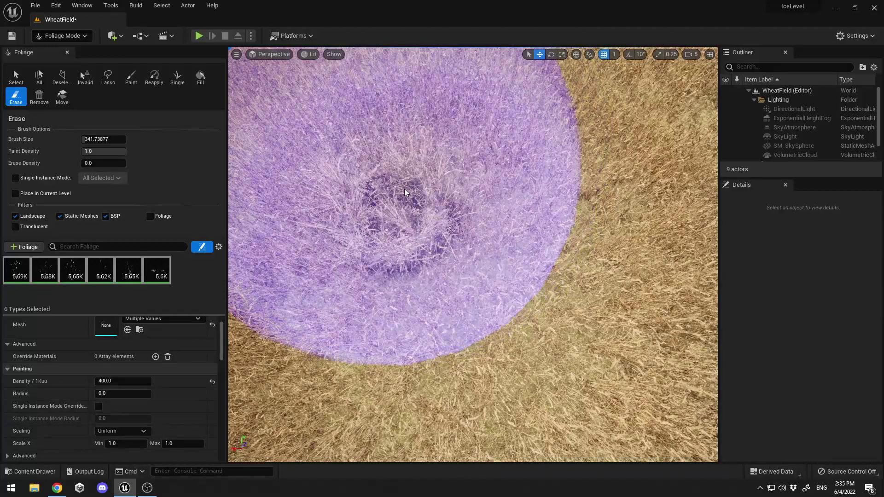
{"action": "left_click_drag", "start_coordinate": [405, 192], "coordinate": [416, 181]}
{"action": "key", "text": "ctrl+z"}
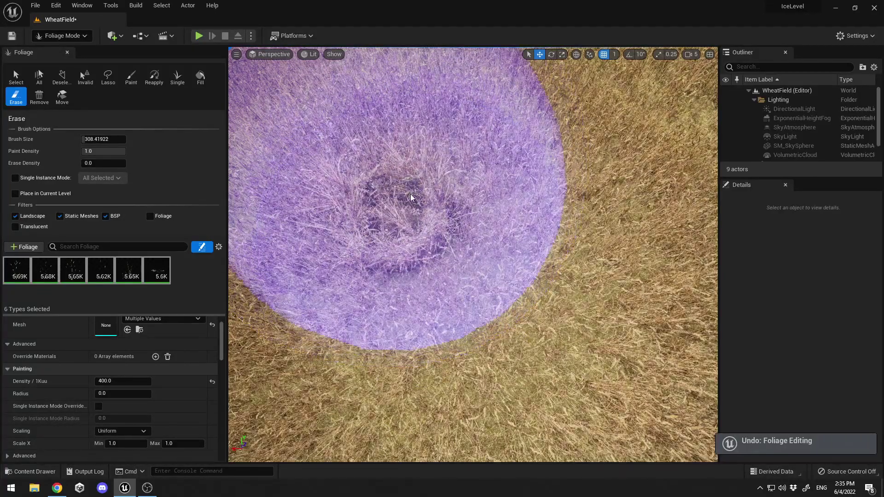
Reduce the erase brush size to about 90 and clear a curved path through the wheat from the stone well to the field's edge
{"action": "key", "text": "["}
{"action": "key", "text": "["}
{"action": "key", "text": "["}
{"action": "key", "text": "["}
{"action": "key", "text": "["}
{"action": "key", "text": "["}
{"action": "key", "text": "["}
{"action": "key", "text": "["}
{"action": "key", "text": "["}
{"action": "key", "text": "["}
{"action": "key", "text": "["}
{"action": "key", "text": "["}
{"action": "key", "text": "["}
{"action": "key", "text": "["}
{"action": "key", "text": "["}
{"action": "key", "text": "["}
{"action": "key", "text": "["}
{"action": "mouse_move", "coordinate": [409, 208]}
{"action": "left_mouse_down"}
{"action": "mouse_move", "coordinate": [418, 200]}
{"action": "mouse_move", "coordinate": [404, 224]}
{"action": "mouse_move", "coordinate": [427, 231]}
{"action": "mouse_move", "coordinate": [387, 222]}
{"action": "mouse_move", "coordinate": [399, 222]}
{"action": "mouse_move", "coordinate": [416, 262]}
{"action": "mouse_move", "coordinate": [515, 245]}
{"action": "left_mouse_up"}
{"action": "key", "text": "s"}
{"action": "mouse_move", "coordinate": [494, 282]}
{"action": "right_mouse_down"}
{"action": "mouse_move", "coordinate": [496, 272]}
{"action": "mouse_move", "coordinate": [495, 283]}
{"action": "right_mouse_up"}
{"action": "scroll", "coordinate": [497, 285], "scroll_direction": "up", "scroll_amount": 6}
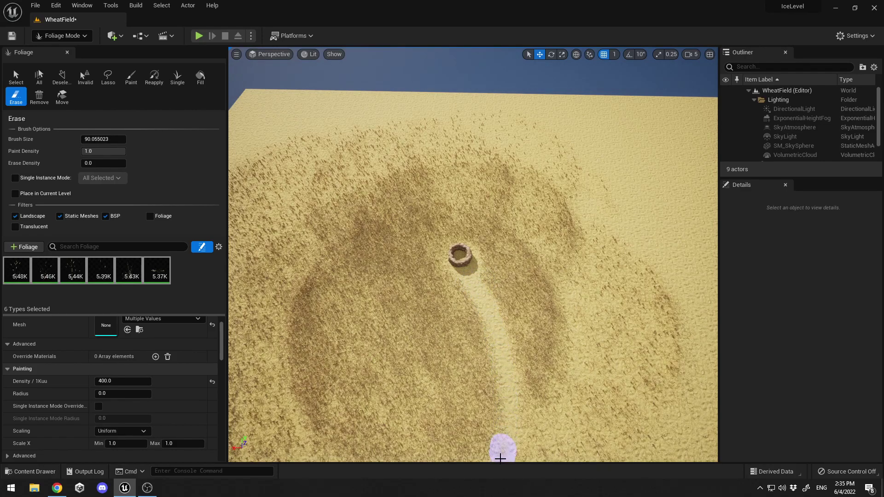
{"action": "key", "text": "s"}
{"action": "right_click_drag", "start_coordinate": [506, 383], "coordinate": [507, 383]}
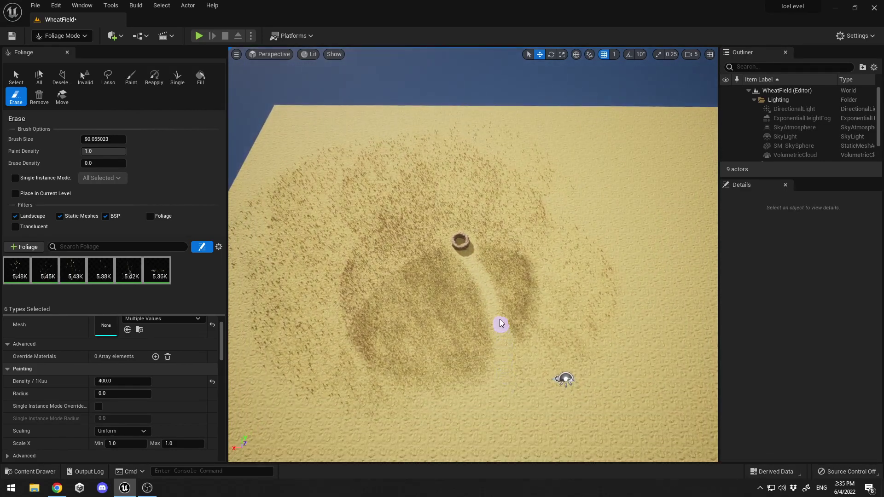
{"action": "mouse_move", "coordinate": [402, 189]}
{"action": "right_mouse_down"}
{"action": "mouse_move", "coordinate": [407, 208]}
{"action": "mouse_move", "coordinate": [404, 179]}
{"action": "right_mouse_up"}
{"action": "key", "text": "w"}
{"action": "scroll", "coordinate": [289, 95], "scroll_direction": "down", "scroll_amount": 5}
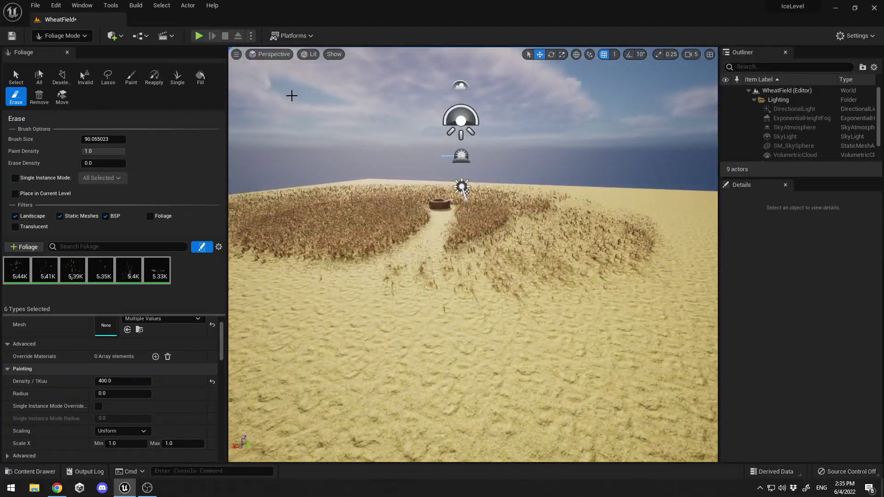
Play-test the level by running the character along the cleared path and through the wheat around the well, and end the session
{"action": "left_click", "coordinate": [198, 36]}
{"action": "key", "text": "w"}
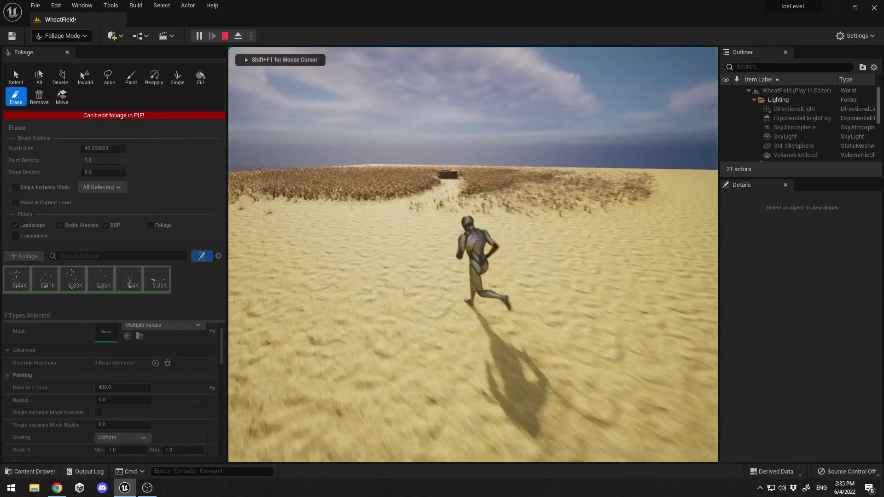
{"action": "key", "text": "d"}
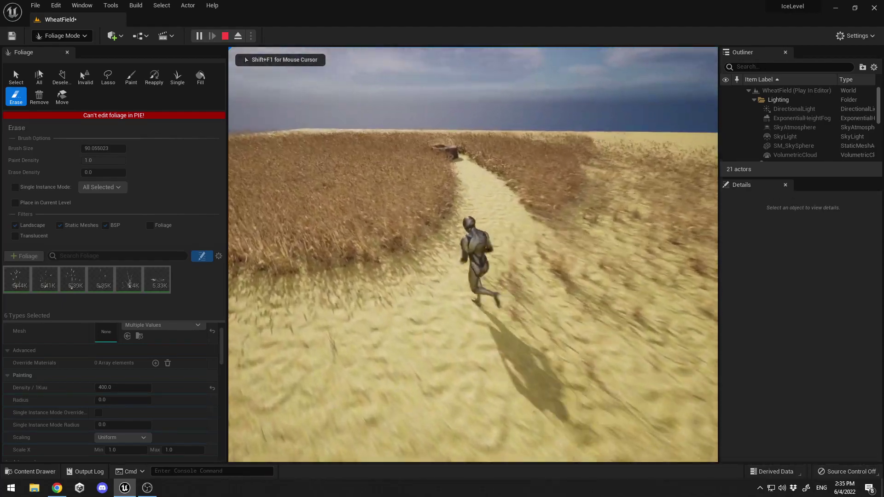
{"action": "key", "text": "d"}
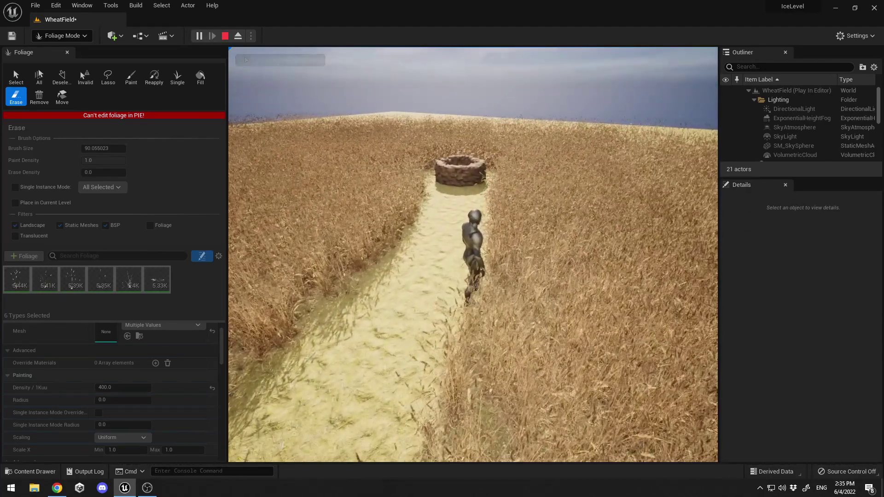
{"action": "key", "text": "a"}
{"action": "key", "text": "d"}
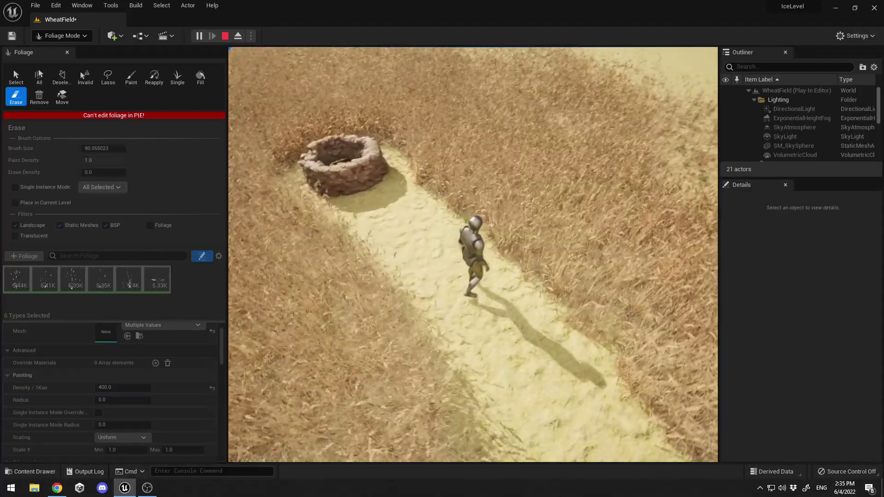
{"action": "key", "text": "w"}
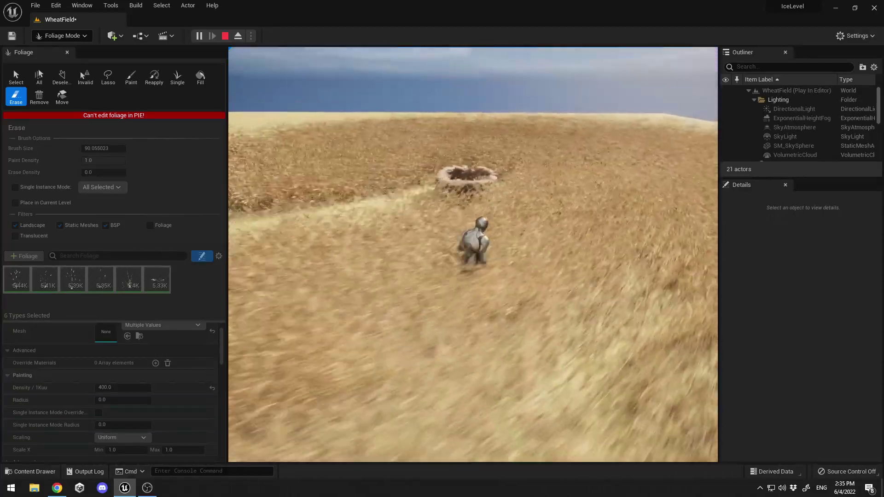
{"action": "key", "text": "w"}
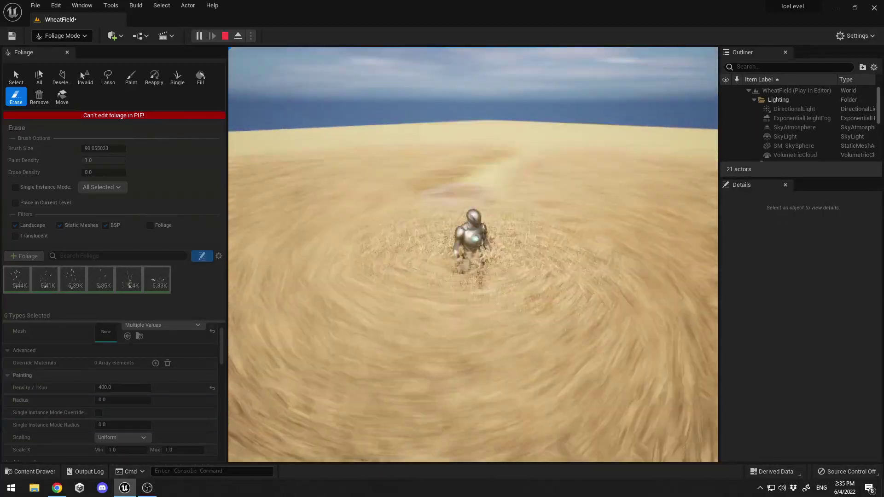
{"action": "key", "text": "d"}
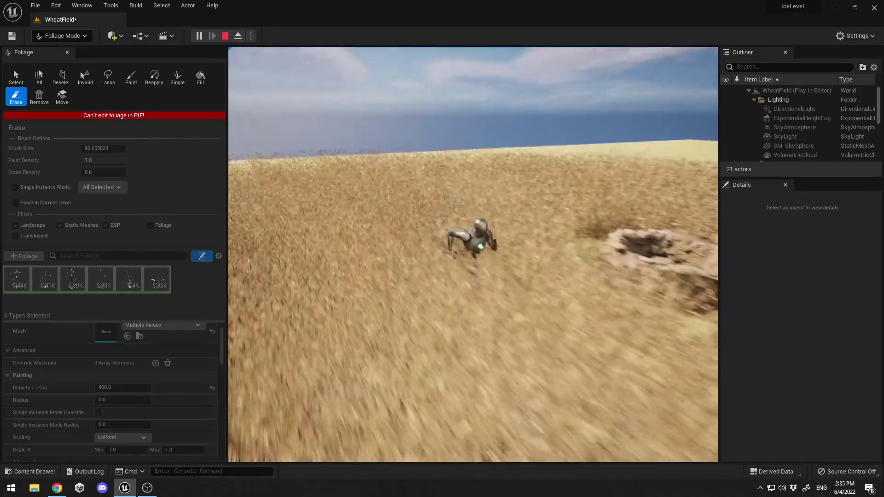
{"action": "key", "text": "w"}
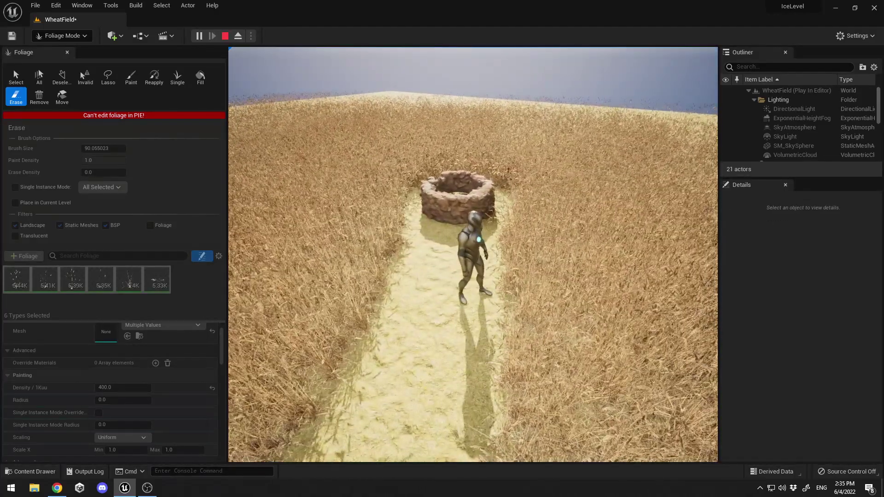
{"action": "key", "text": "Escape"}
Open the material instance MI_Wheat_Grass_tdcrdbur_2K from the Wheat_Grass_tdcrdbur folder for editing
{"action": "key", "text": "s"}
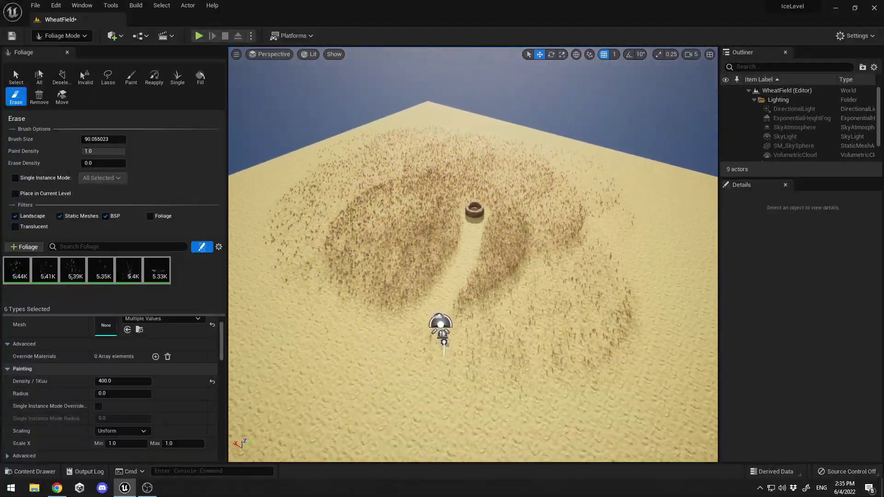
{"action": "key", "text": "w"}
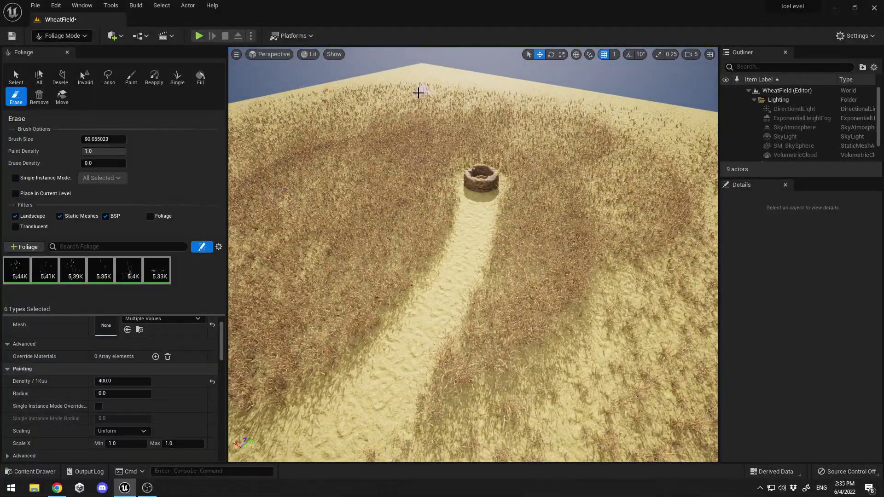
{"action": "key", "text": "ctrl+space"}
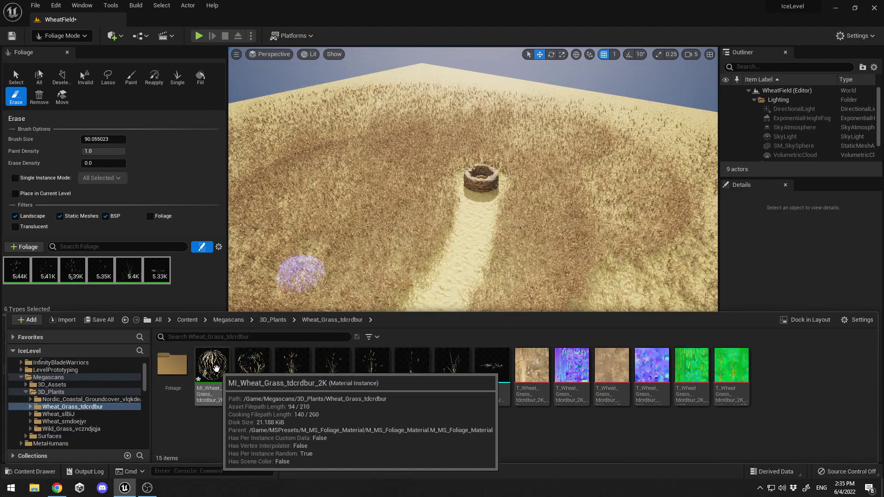
{"action": "left_click", "coordinate": [248, 396]}
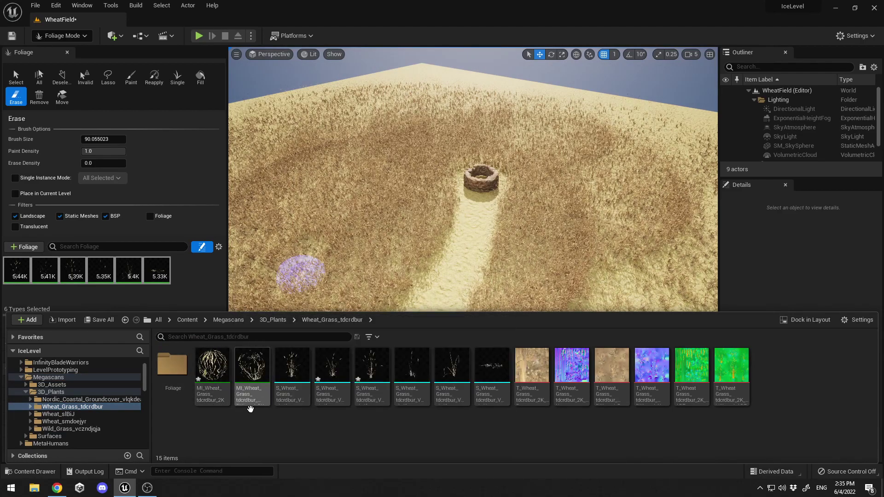
{"action": "left_click", "coordinate": [214, 377]}
{"action": "double_click", "coordinate": [215, 377]}
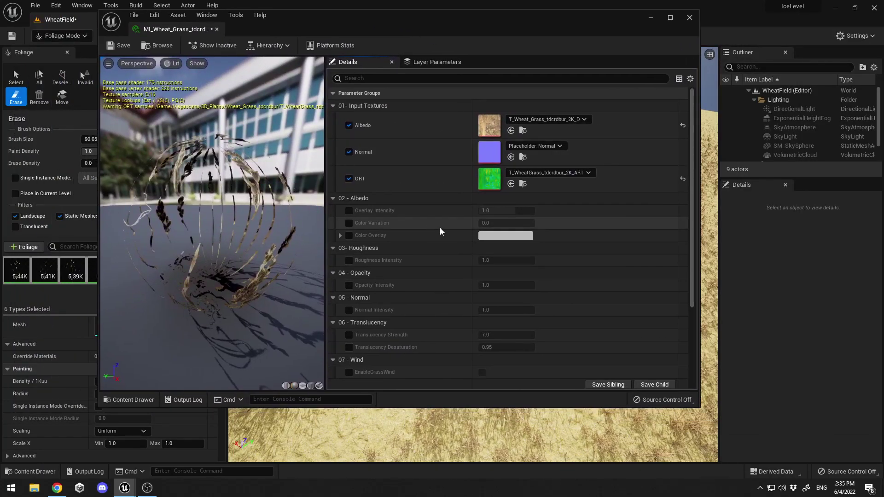
Enable grass wind in the wheat material instance's wind parameters by overriding EnableGrassWind and setting it to true
{"action": "scroll", "coordinate": [430, 224], "scroll_direction": "down", "scroll_amount": 3}
{"action": "scroll", "coordinate": [419, 219], "scroll_direction": "down", "scroll_amount": 3}
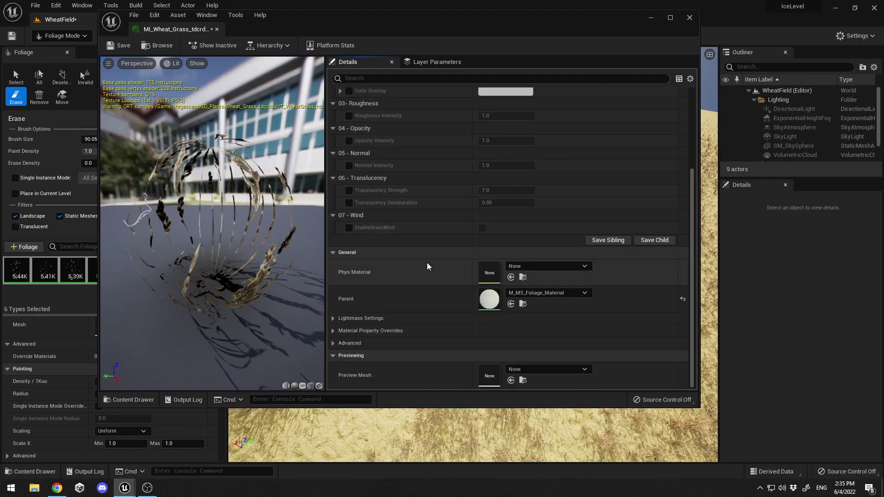
{"action": "scroll", "coordinate": [428, 249], "scroll_direction": "up", "scroll_amount": 3}
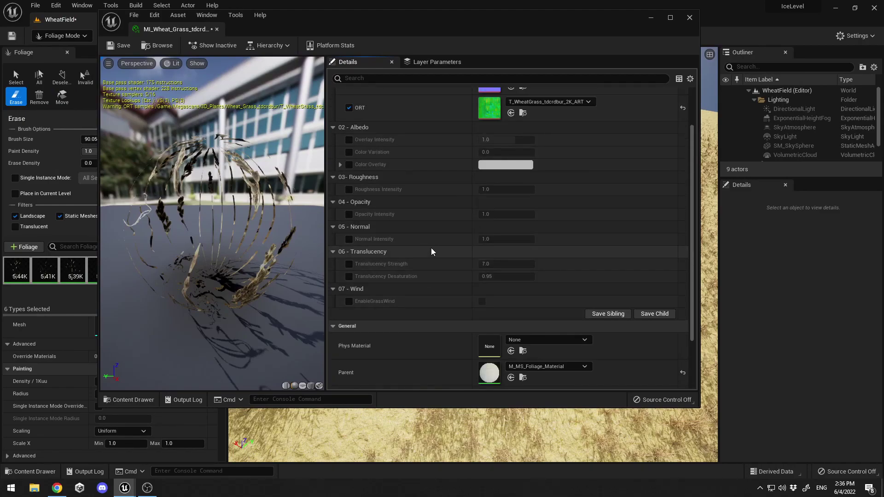
{"action": "left_click", "coordinate": [349, 302]}
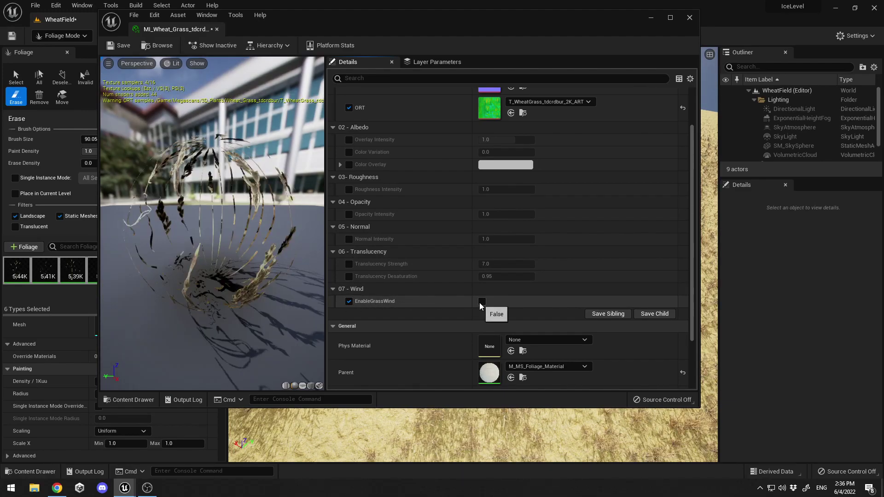
{"action": "left_click", "coordinate": [481, 301]}
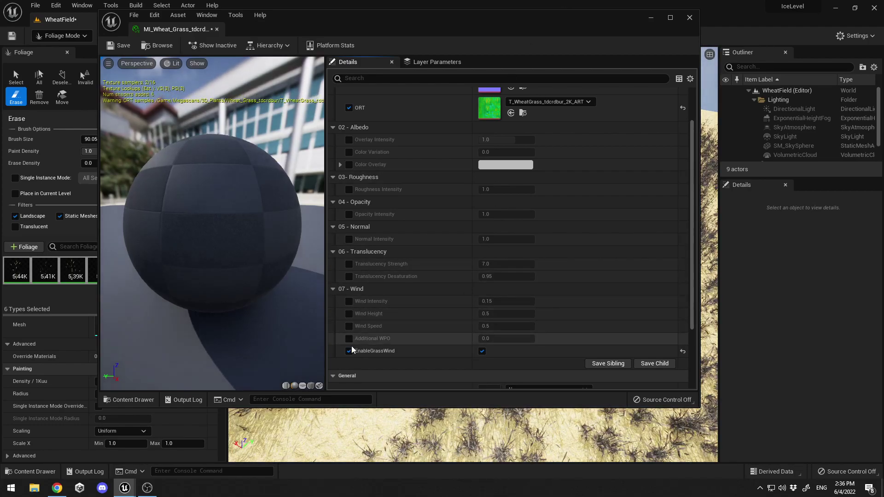
Override Additional WPO, Wind Speed, Wind Height and Wind Intensity in the wheat material instance, and save and close it
{"action": "scroll", "coordinate": [368, 317], "scroll_direction": "down", "scroll_amount": 2}
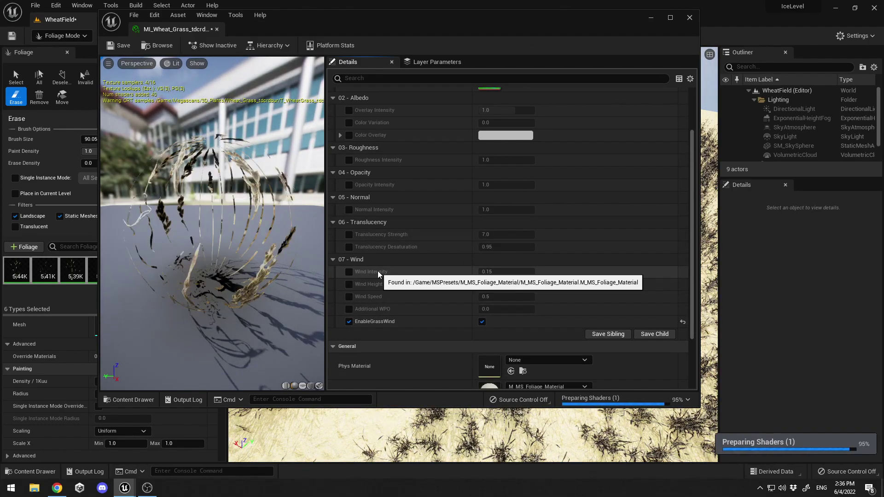
{"action": "left_click", "coordinate": [348, 308]}
{"action": "left_click", "coordinate": [348, 296]}
{"action": "left_click", "coordinate": [349, 284]}
{"action": "left_click", "coordinate": [349, 272]}
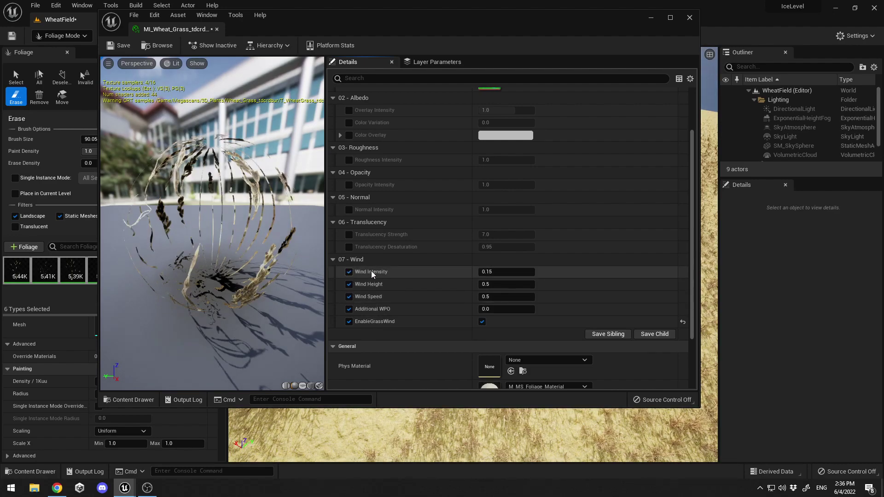
{"action": "left_click", "coordinate": [124, 46]}
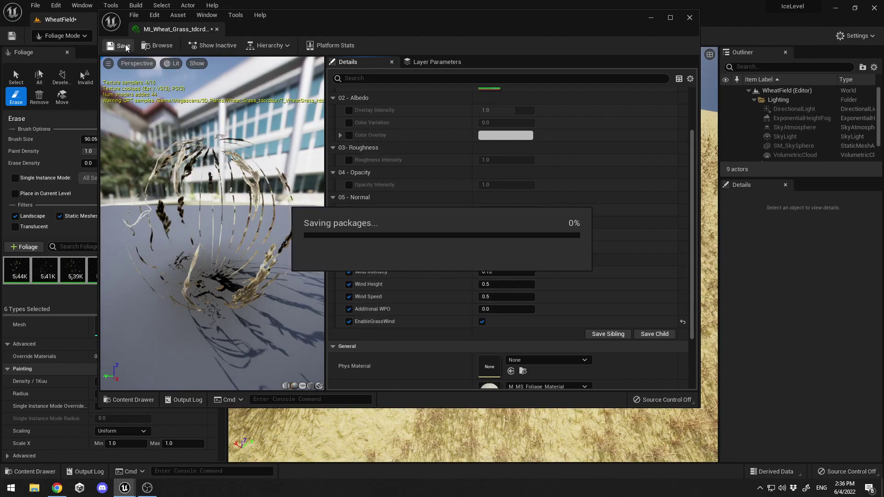
{"action": "left_click", "coordinate": [689, 17]}
Play-test the level by running the character along the path and through the wheat to check the wind motion, and end the session
{"action": "left_click", "coordinate": [198, 35]}
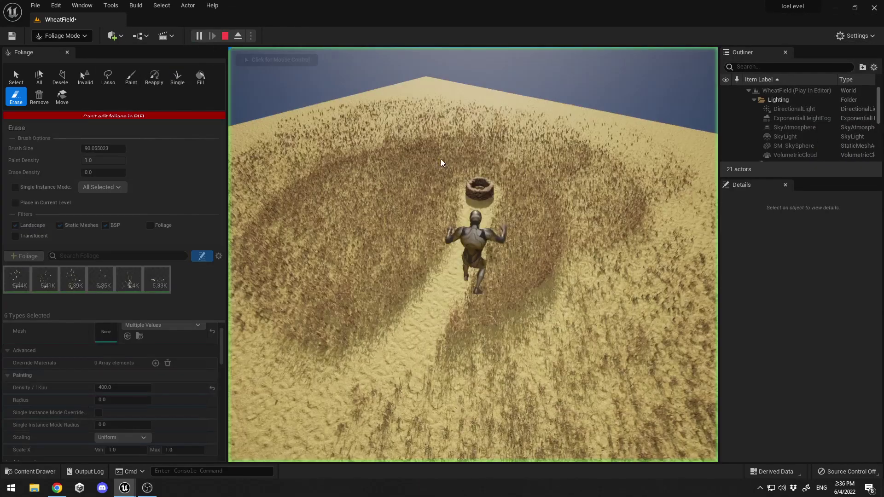
{"action": "key", "text": "w"}
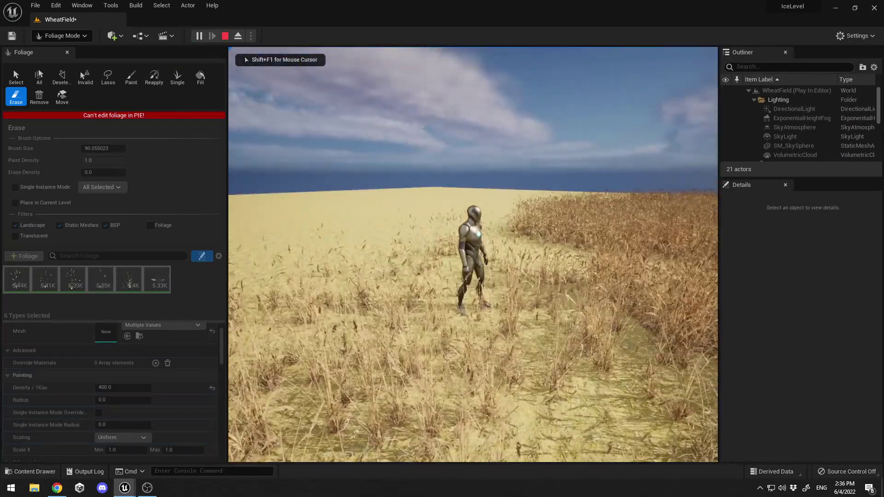
{"action": "mouse_move", "coordinate": [473, 255]}
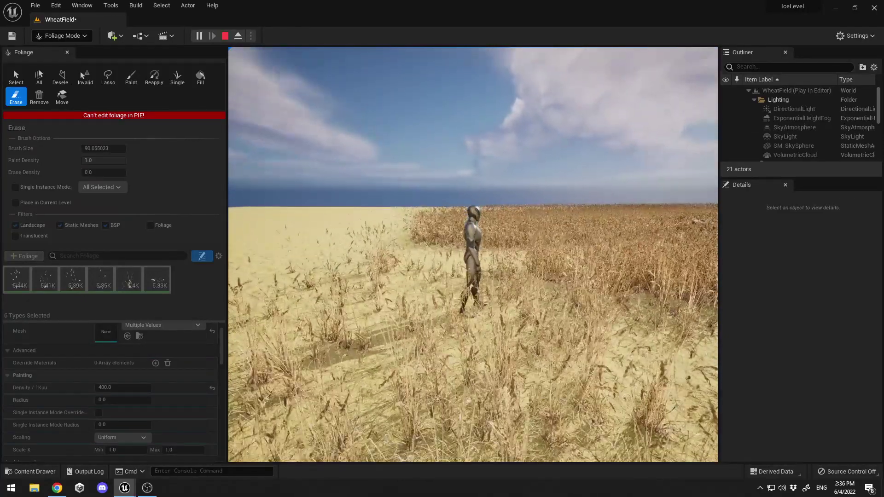
{"action": "key", "text": "w"}
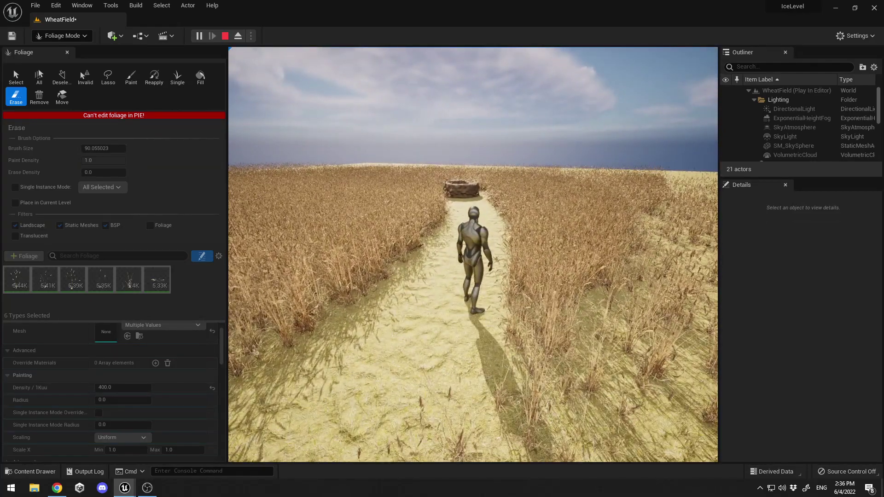
{"action": "key", "text": "w"}
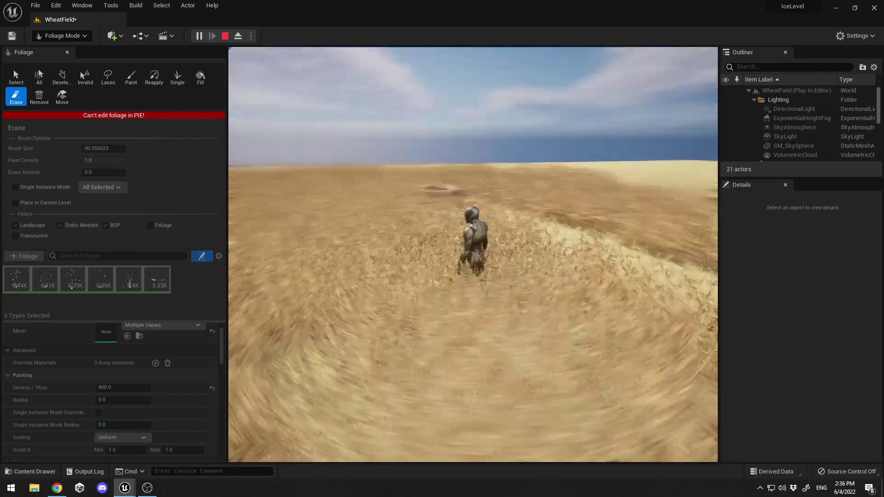
{"action": "key", "text": "w"}
{"action": "key", "text": "w"}
{"action": "key", "text": "Escape"}
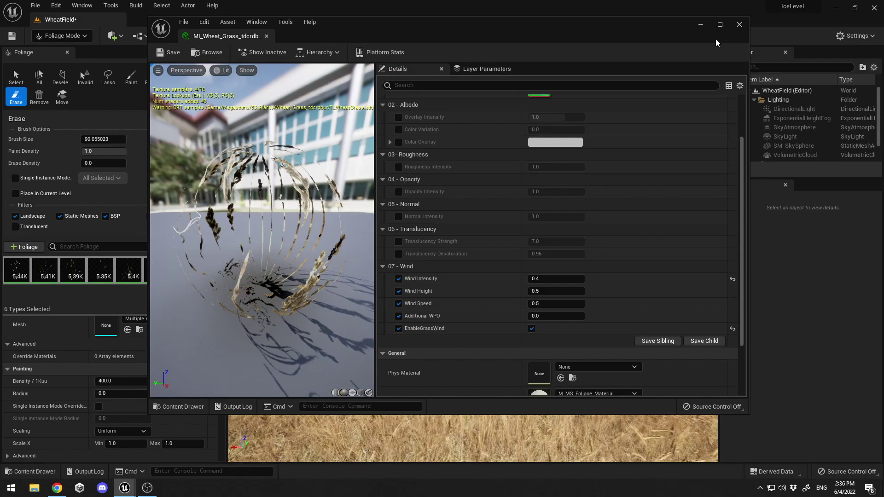
Return to the level and play-test the wheat's wind motion by walking the character around the stone well, and end the session
{"action": "left_click", "coordinate": [699, 26]}
{"action": "key", "text": "ctrl+space"}
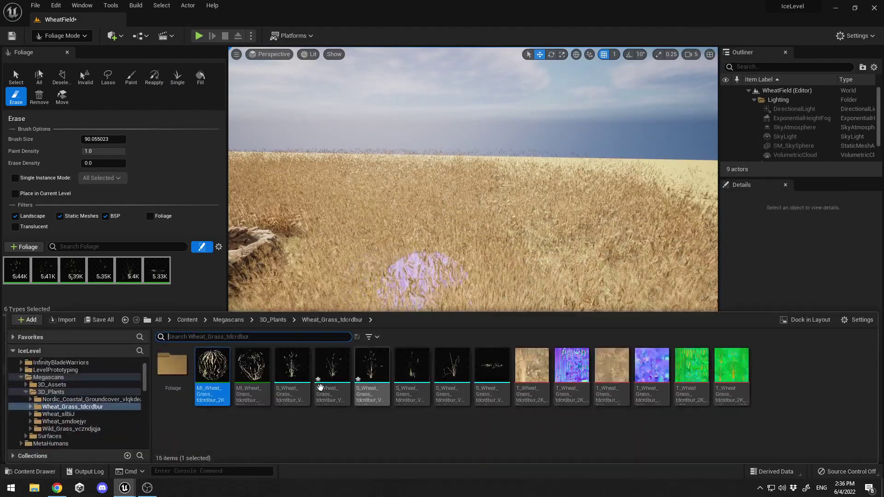
{"action": "right_click_drag", "start_coordinate": [493, 244], "coordinate": [357, 222]}
{"action": "right_click_drag", "start_coordinate": [479, 230], "coordinate": [478, 230]}
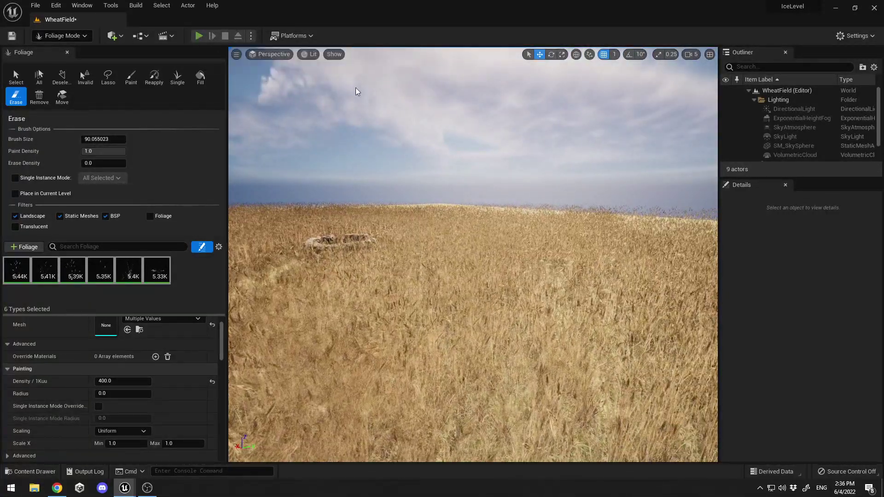
{"action": "left_click", "coordinate": [204, 36]}
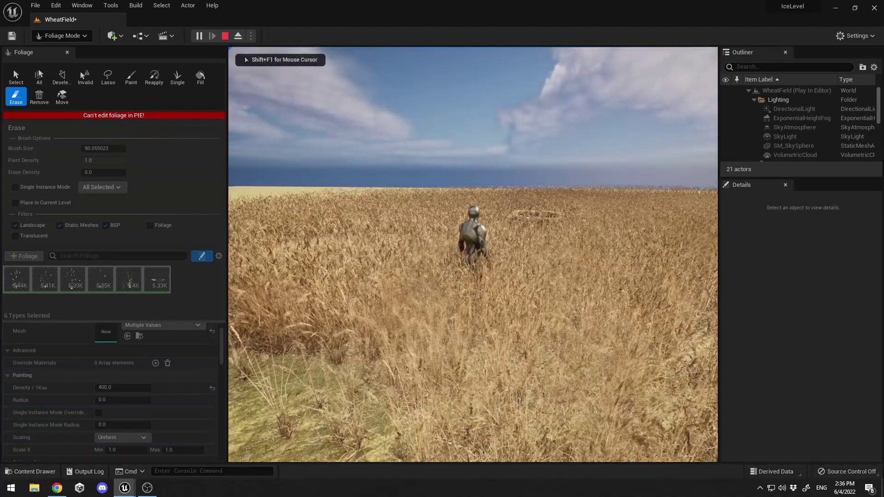
{"action": "key", "text": "w"}
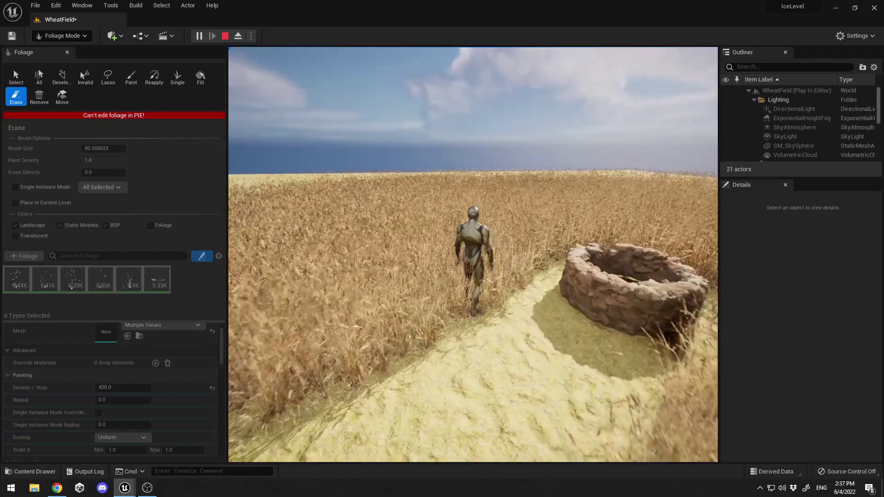
{"action": "key", "text": "w"}
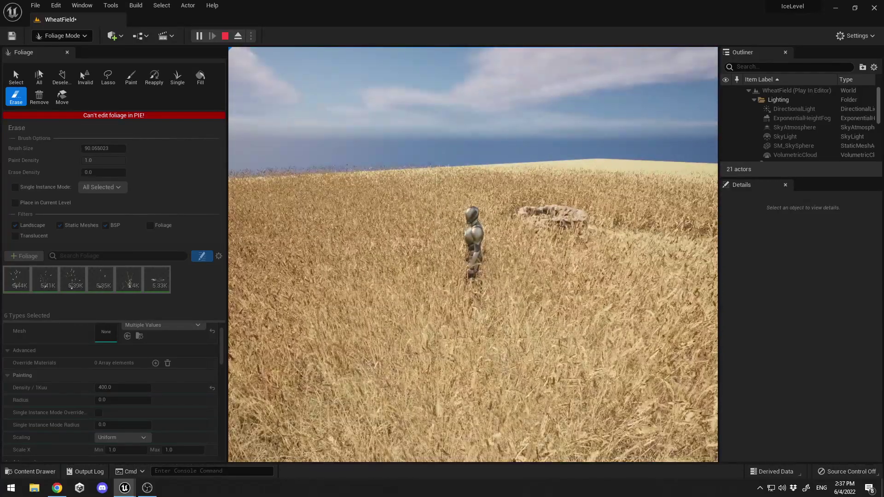
{"action": "key", "text": "d"}
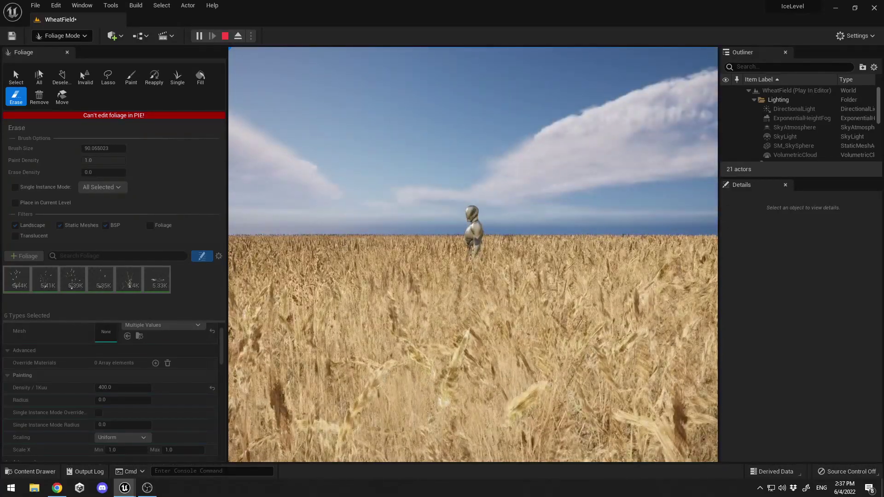
{"action": "key", "text": "Escape"}
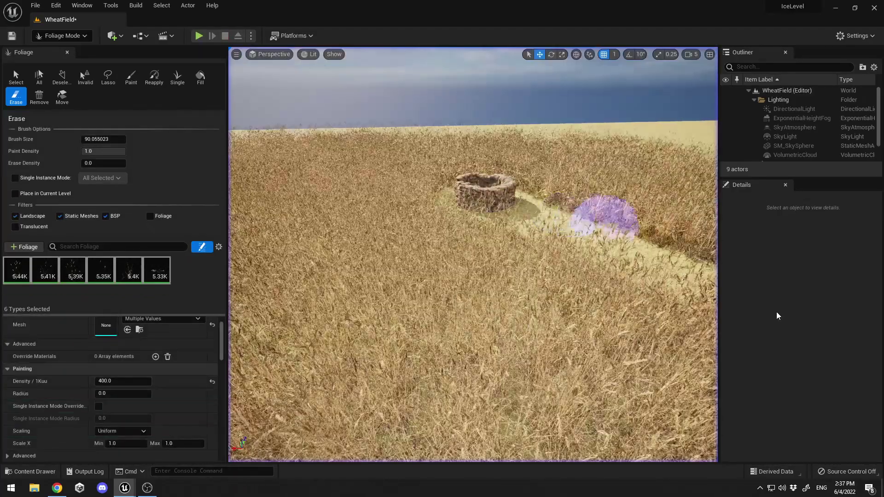
Reopen the wheat material instance to set Wind Intensity to 0.8, and shrink and move its window to uncover the field
{"action": "key", "text": "ctrl+space"}
{"action": "double_click", "coordinate": [224, 374]}
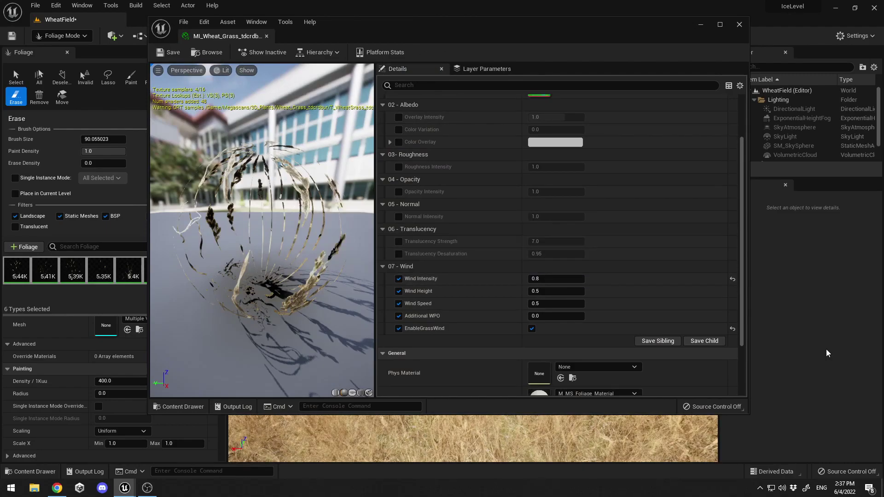
{"action": "mouse_move", "coordinate": [748, 414]}
{"action": "left_mouse_down"}
{"action": "mouse_move", "coordinate": [537, 170]}
{"action": "mouse_move", "coordinate": [588, 192]}
{"action": "left_mouse_up"}
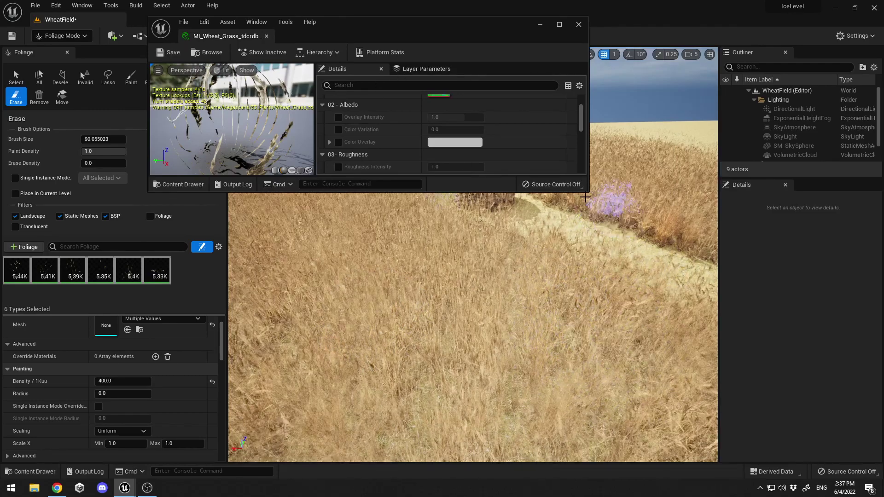
{"action": "left_click_drag", "start_coordinate": [587, 192], "coordinate": [586, 256]}
{"action": "left_click_drag", "start_coordinate": [416, 37], "coordinate": [317, 32]}
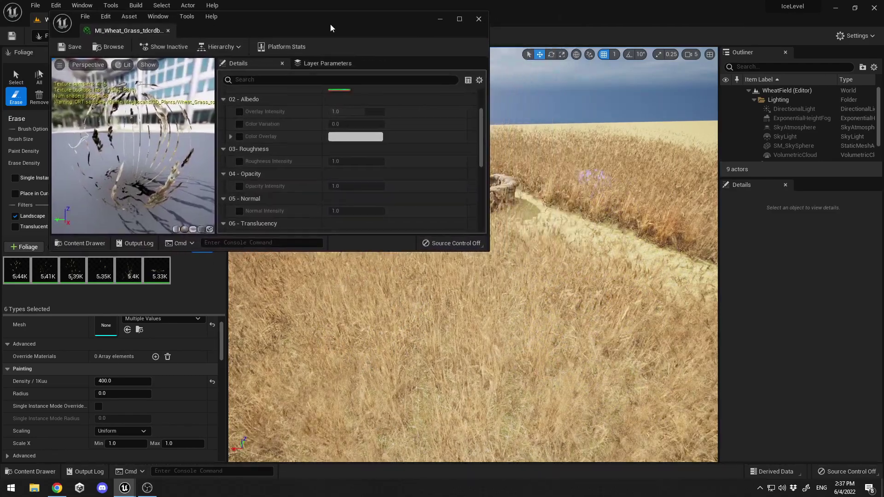
Tune the wheat's wind with Wind Intensity about 4.85, Wind Height 0.5, Wind Speed 0.3 and Additional WPO about 48.46, and minimize the material editor
{"action": "scroll", "coordinate": [290, 190], "scroll_direction": "down", "scroll_amount": 5}
{"action": "scroll", "coordinate": [291, 188], "scroll_direction": "down", "scroll_amount": 3}
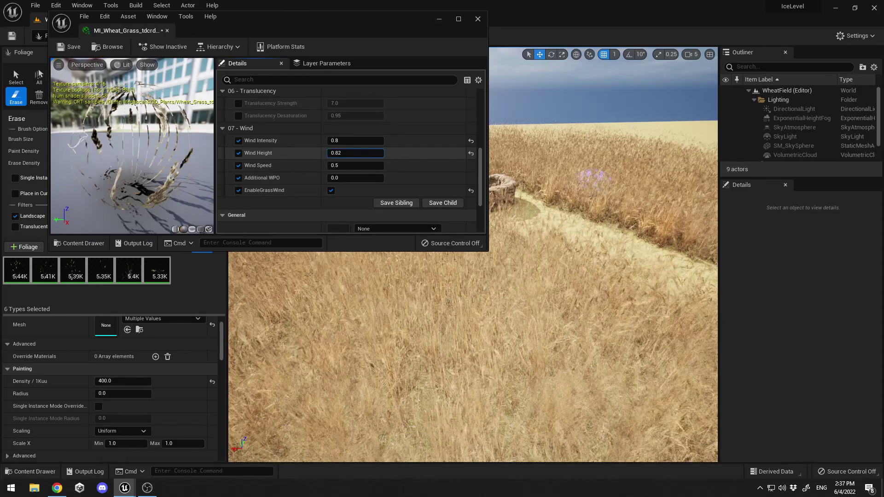
{"action": "left_click_drag", "start_coordinate": [355, 153], "coordinate": [395, 153]}
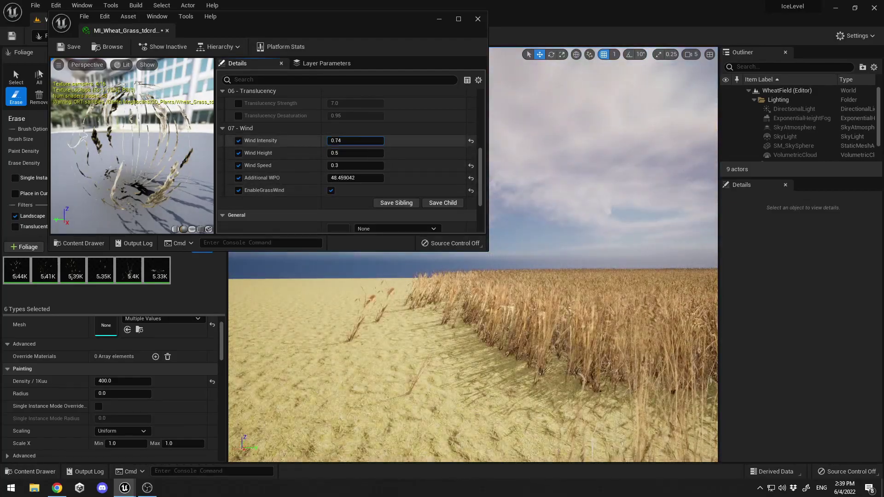
{"action": "left_click_drag", "start_coordinate": [355, 141], "coordinate": [362, 141]}
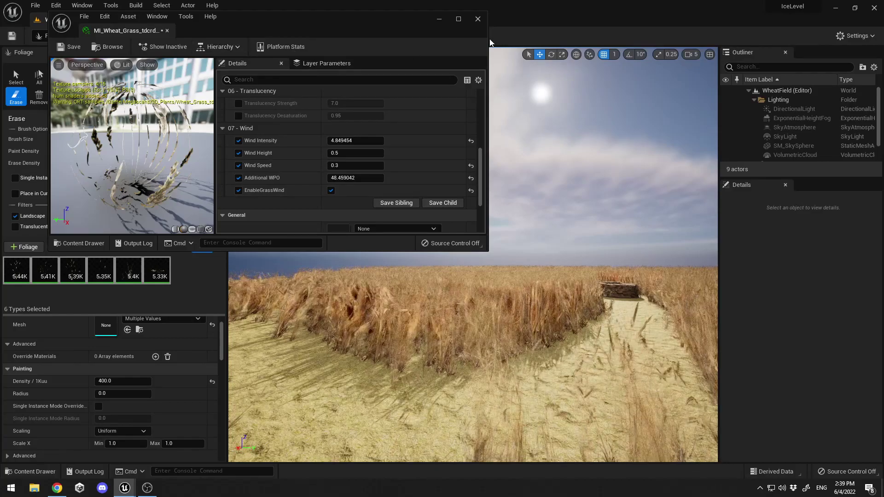
{"action": "left_click", "coordinate": [439, 19]}
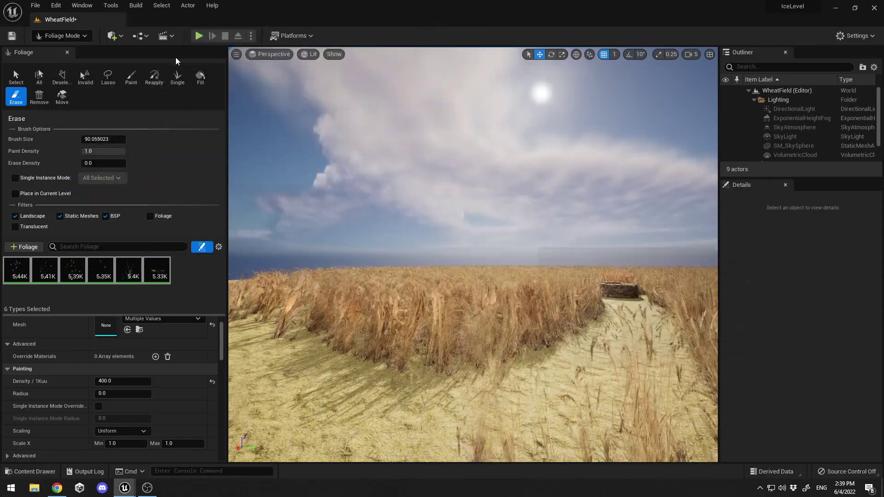
Play-test the exaggerated wind by walking the character from the field's edge into the wheat, and end the session
{"action": "left_click", "coordinate": [199, 36]}
{"action": "key", "text": "w"}
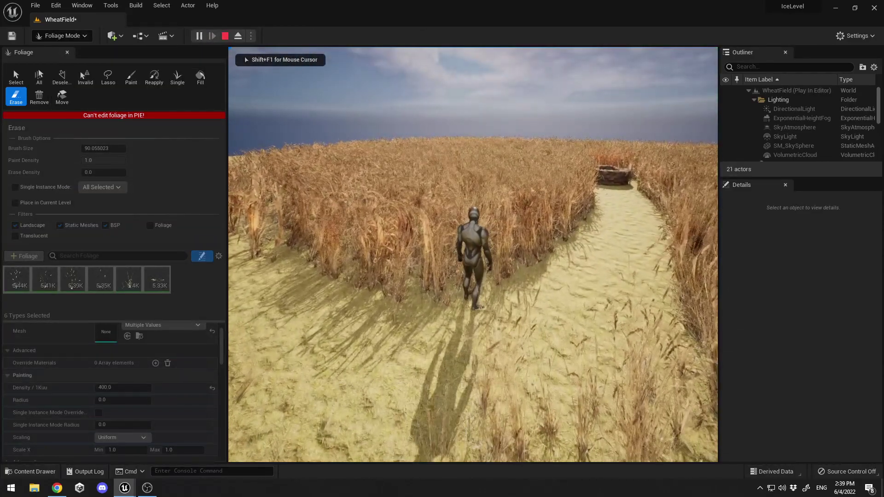
{"action": "key", "text": "w"}
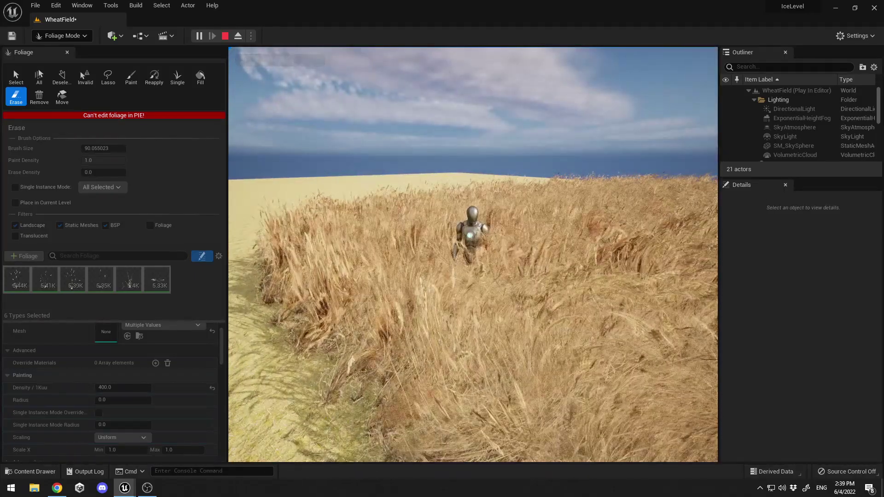
{"action": "key", "text": "shift+F1"}
{"action": "key", "text": "Escape"}
Reopen the wheat material instance, set Additional WPO to 0, Wind Intensity to 0.9 and Wind Height to 0.8, and close it
{"action": "key", "text": "ctrl+space"}
{"action": "double_click", "coordinate": [203, 388]}
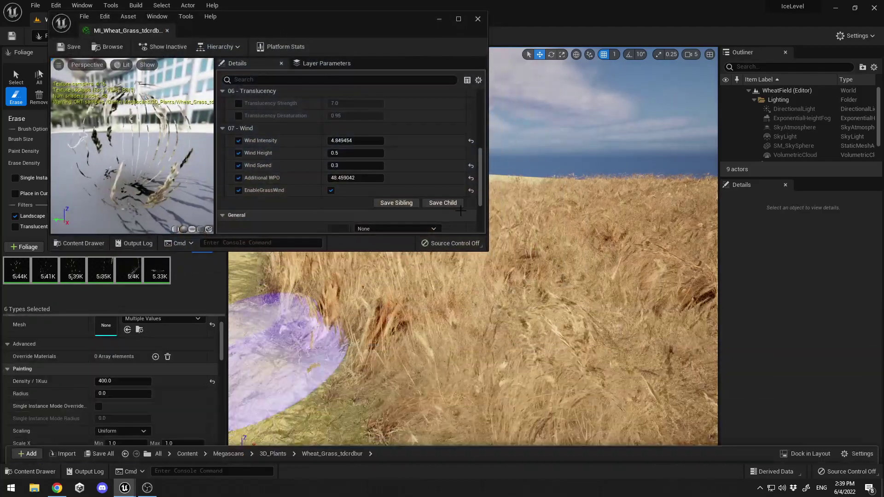
{"action": "left_click", "coordinate": [361, 179]}
{"action": "type", "text": "0.5"}
{"action": "key", "text": "Return"}
{"action": "type", "text": "0"}
{"action": "key", "text": "Return"}
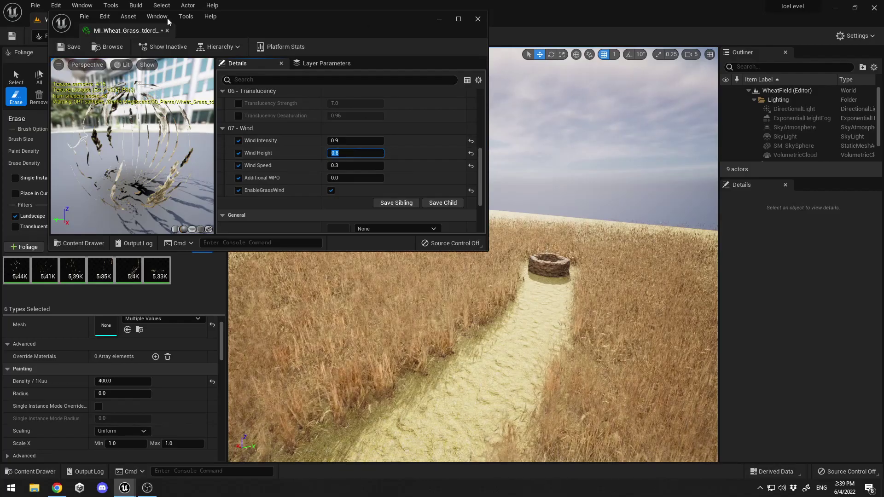
{"action": "left_click", "coordinate": [478, 19]}
Play-test the calmer wind settings by running the character through the wheat beside the cleared path, and end the session
{"action": "mouse_move", "coordinate": [524, 175]}
{"action": "right_mouse_down"}
{"action": "mouse_move", "coordinate": [580, 202]}
{"action": "mouse_move", "coordinate": [578, 189]}
{"action": "mouse_move", "coordinate": [537, 176]}
{"action": "right_mouse_up"}
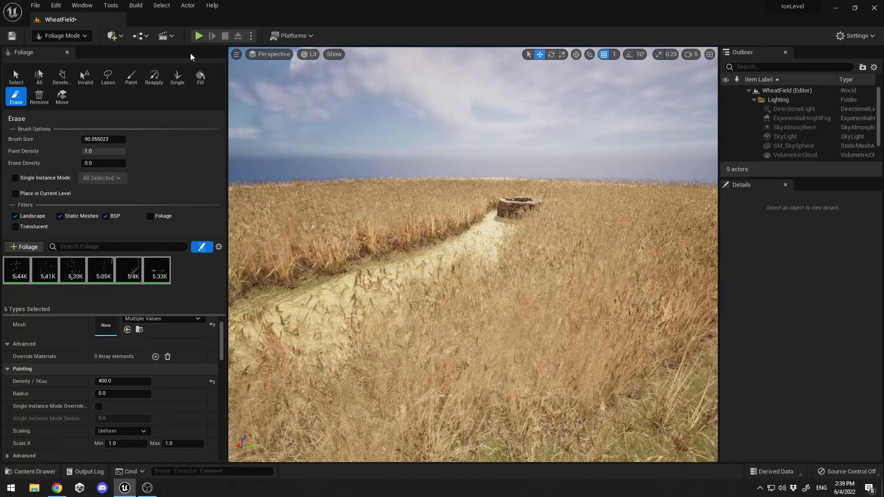
{"action": "left_click", "coordinate": [199, 35]}
{"action": "key", "text": "w"}
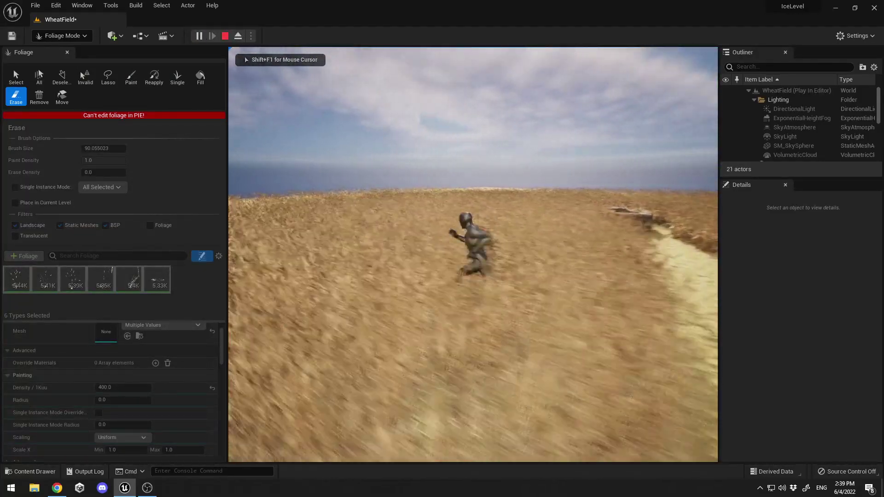
{"action": "key", "text": "Escape"}
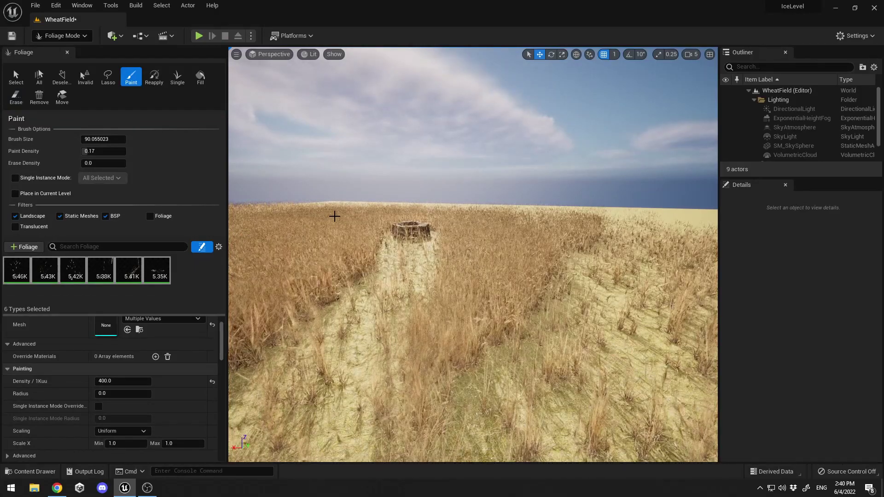
Reopen the wheat grass material instance in an enlarged editor window and review its parameters down to the Wind and General settings
{"action": "key", "text": "ctrl+space"}
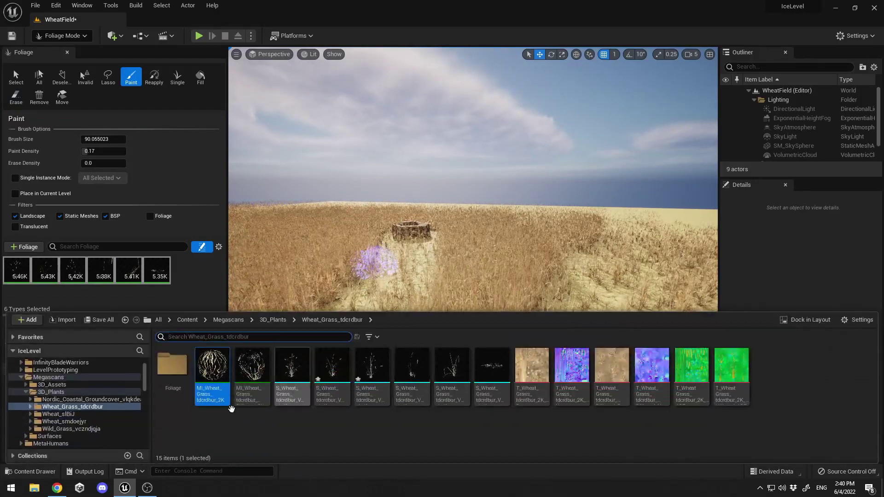
{"action": "double_click", "coordinate": [222, 379]}
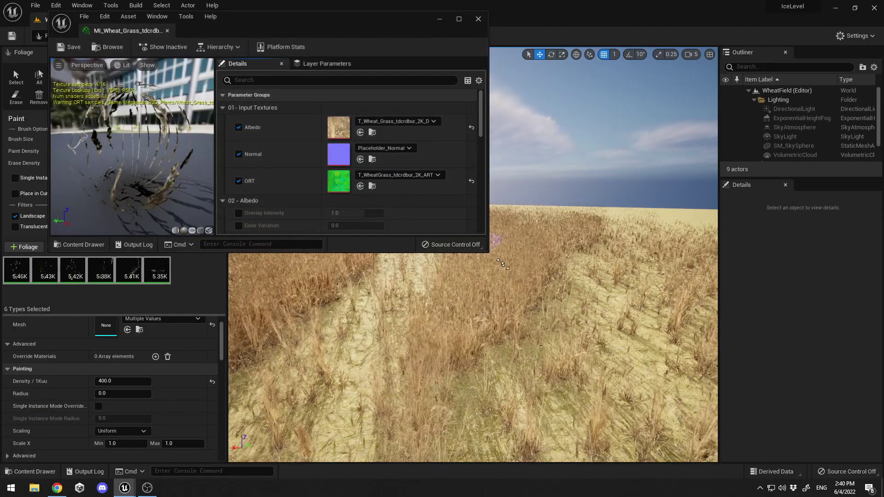
{"action": "left_click_drag", "start_coordinate": [486, 248], "coordinate": [677, 372]}
{"action": "scroll", "coordinate": [412, 225], "scroll_direction": "down", "scroll_amount": 5}
{"action": "scroll", "coordinate": [414, 234], "scroll_direction": "up", "scroll_amount": 6}
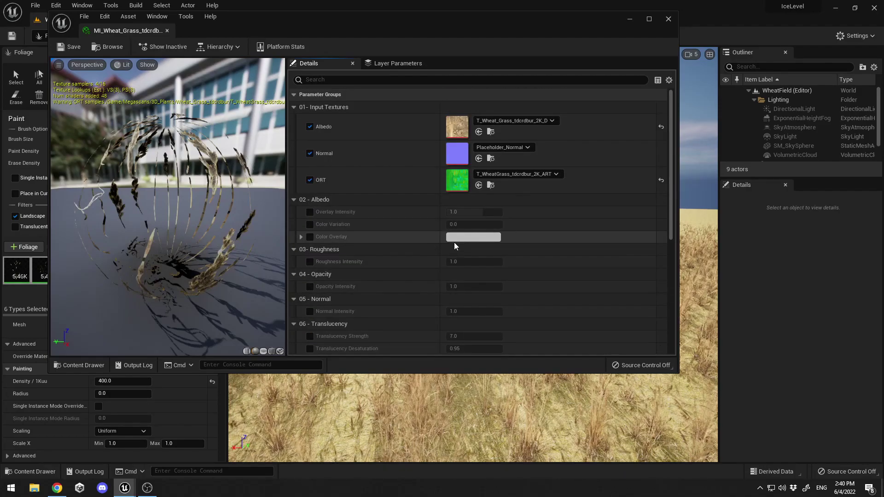
{"action": "scroll", "coordinate": [460, 241], "scroll_direction": "down", "scroll_amount": 10}
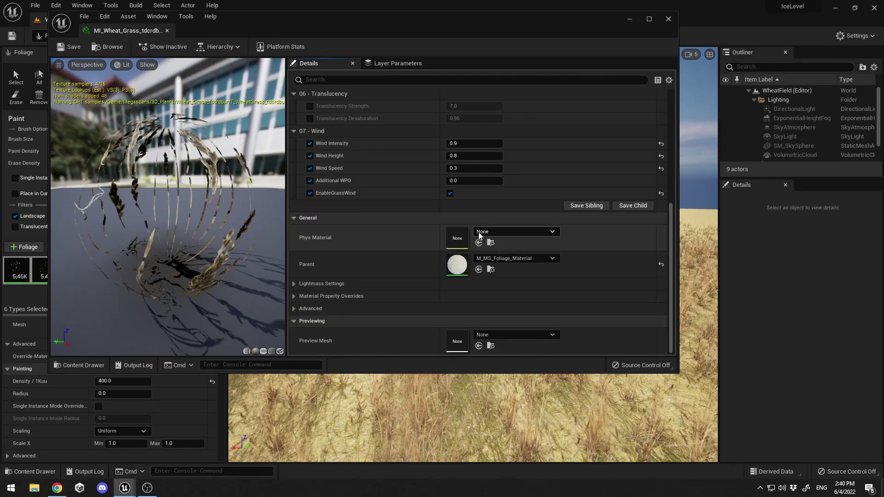
Locate the instance's parent, M_MS_Foliage_Material, open it and maximize the material editor
{"action": "left_click", "coordinate": [490, 270]}
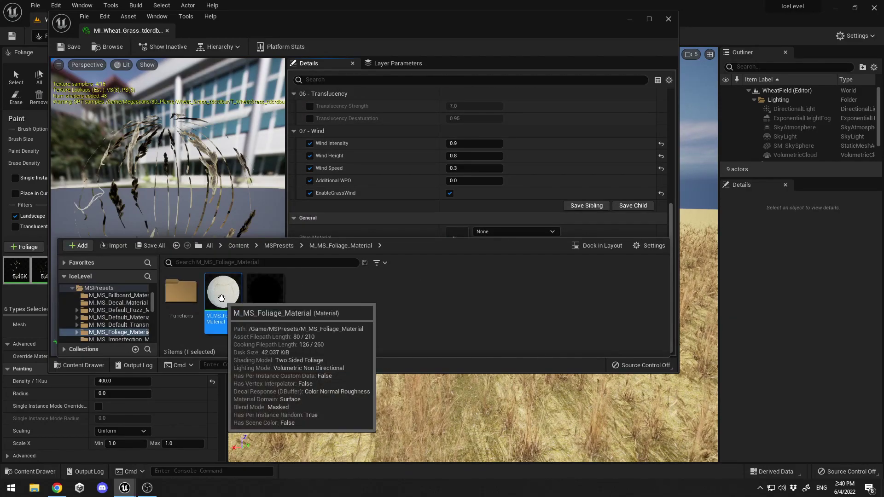
{"action": "double_click", "coordinate": [223, 304]}
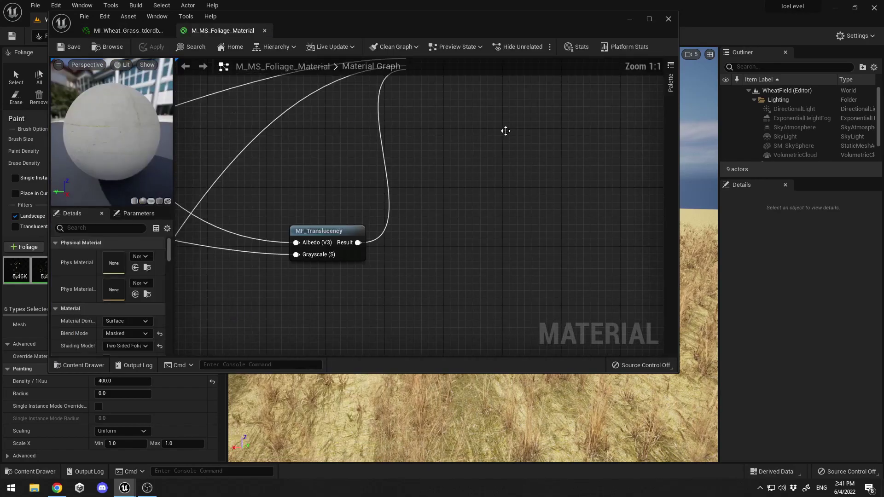
{"action": "left_click", "coordinate": [649, 20]}
Examine the Wind group in the material graph, including its parameters, SimpleGrassWind, Vertex Color and EnableGrassWind nodes
{"action": "scroll", "coordinate": [461, 325], "scroll_direction": "down", "scroll_amount": 8}
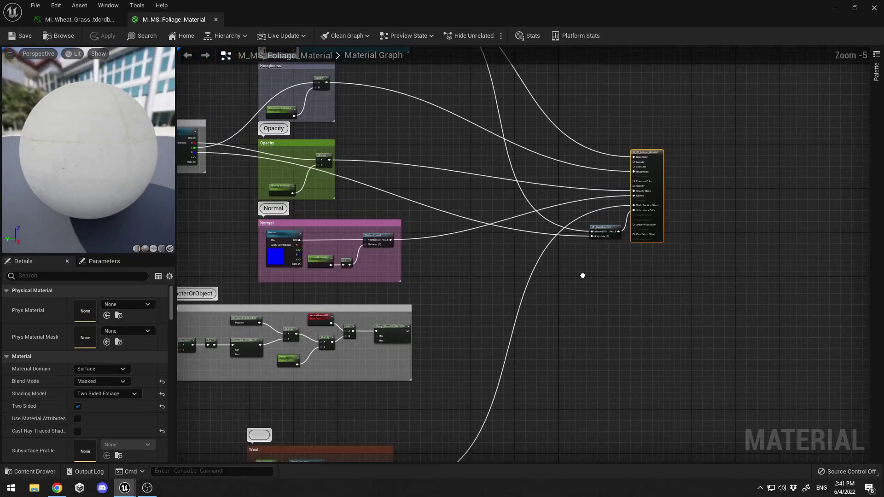
{"action": "scroll", "coordinate": [609, 287], "scroll_direction": "up", "scroll_amount": 2}
{"action": "right_click_drag", "start_coordinate": [609, 288], "coordinate": [659, 180]}
{"action": "scroll", "coordinate": [524, 276], "scroll_direction": "up", "scroll_amount": 4}
{"action": "right_click_drag", "start_coordinate": [378, 193], "coordinate": [491, 178]}
{"action": "scroll", "coordinate": [556, 173], "scroll_direction": "up", "scroll_amount": 1}
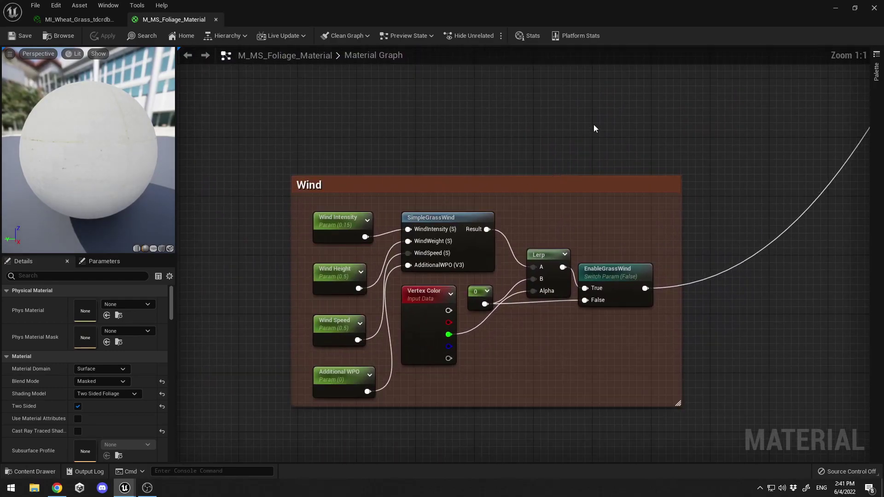
{"action": "right_click_drag", "start_coordinate": [436, 210], "coordinate": [392, 193]}
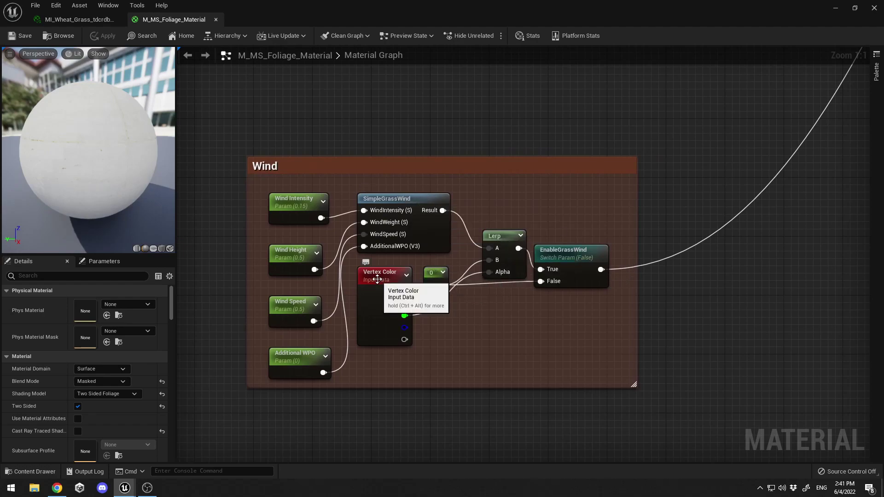
{"action": "right_click_drag", "start_coordinate": [666, 302], "coordinate": [608, 315]}
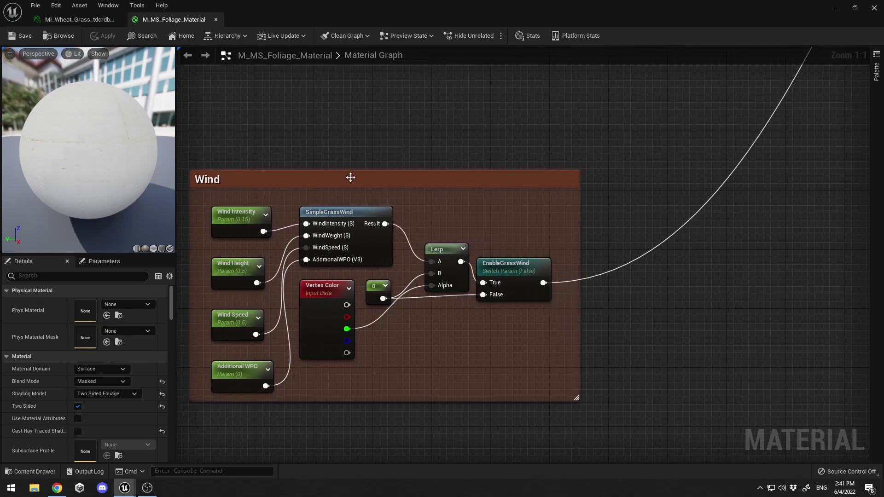
{"action": "left_click_drag", "start_coordinate": [349, 181], "coordinate": [429, 181]}
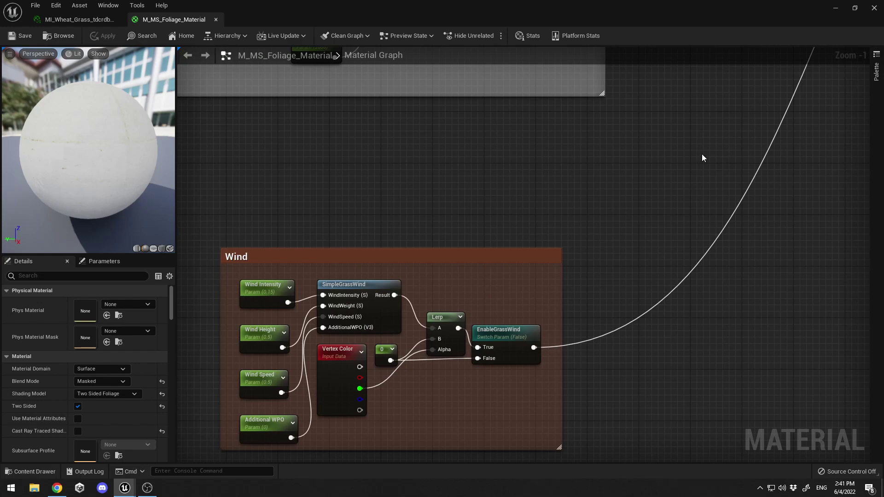
Trace the Wind group's output to the World Position Offset input of the material's main node and back to the wind nodes
{"action": "right_click_drag", "start_coordinate": [701, 158], "coordinate": [500, 306]}
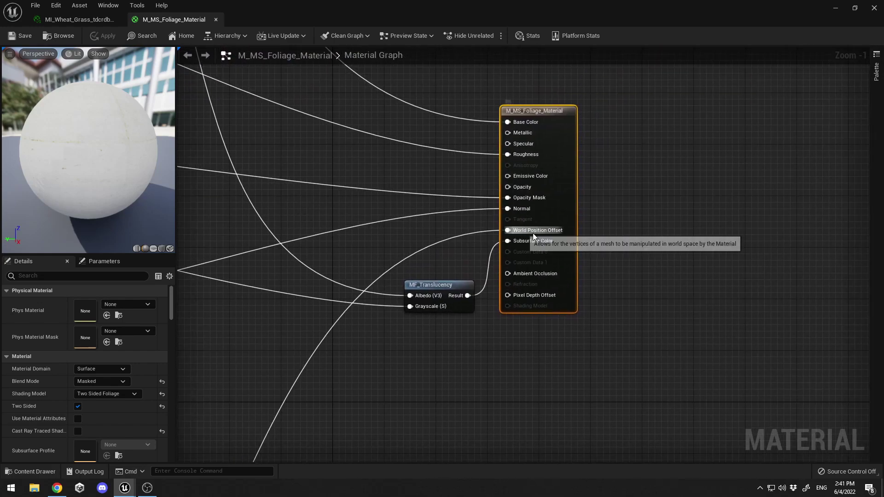
{"action": "right_click_drag", "start_coordinate": [425, 412], "coordinate": [639, 231]}
{"action": "right_click_drag", "start_coordinate": [273, 458], "coordinate": [511, 264]}
{"action": "right_click_drag", "start_coordinate": [374, 382], "coordinate": [606, 200]}
{"action": "left_click", "coordinate": [292, 371]}
{"action": "left_click", "coordinate": [211, 303]}
{"action": "left_click", "coordinate": [333, 274]}
{"action": "left_click", "coordinate": [363, 201]}
{"action": "right_click_drag", "start_coordinate": [237, 381], "coordinate": [229, 311]}
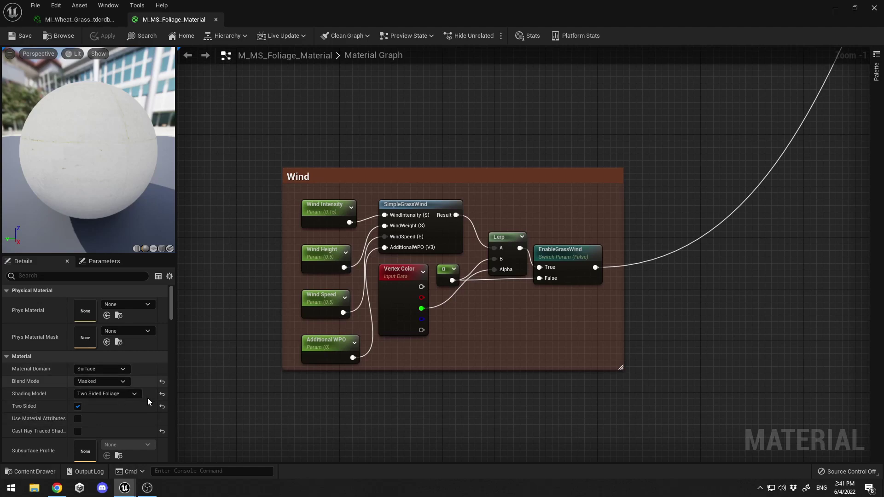
Check the foliage material's Shading Model options and Two Sided setting without changing them
{"action": "left_click", "coordinate": [103, 395]}
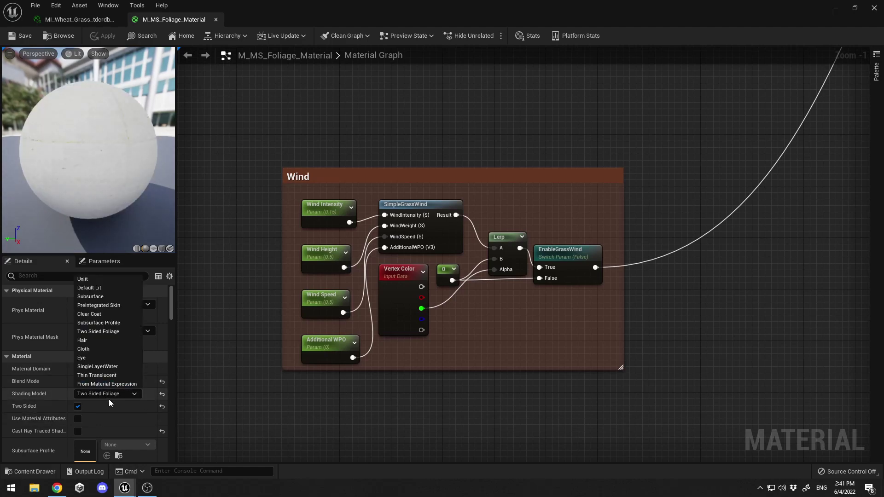
{"action": "left_click", "coordinate": [108, 401]}
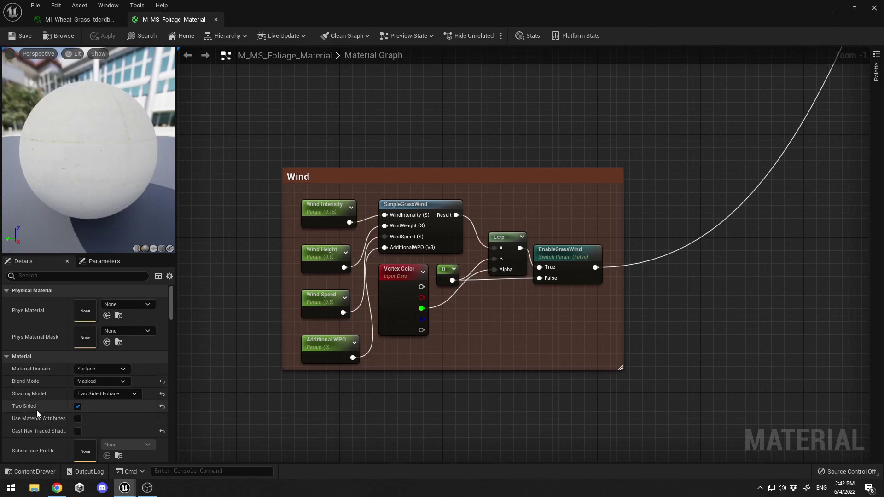
{"action": "right_click_drag", "start_coordinate": [591, 123], "coordinate": [588, 154]}
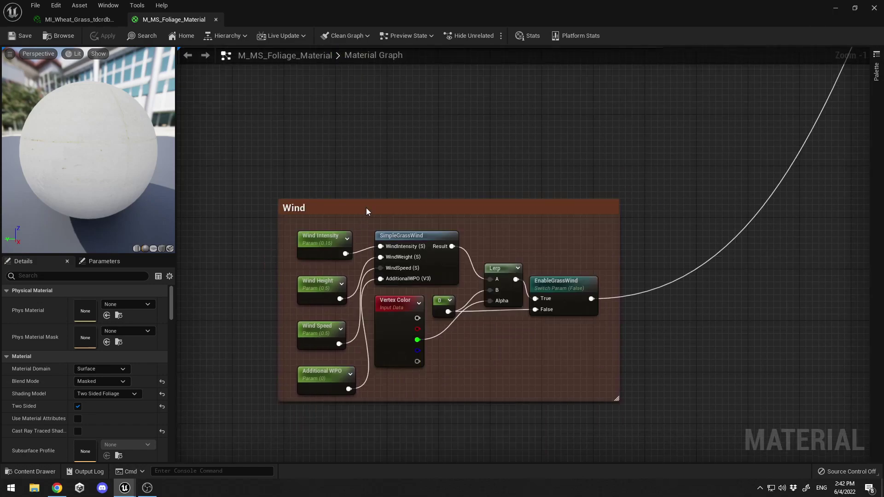
Inspect the GrassBendingFromCharacterOrObject node group above the Wind group in the material graph
{"action": "scroll", "coordinate": [443, 127], "scroll_direction": "down", "scroll_amount": 4}
{"action": "right_click_drag", "start_coordinate": [460, 270], "coordinate": [585, 380]}
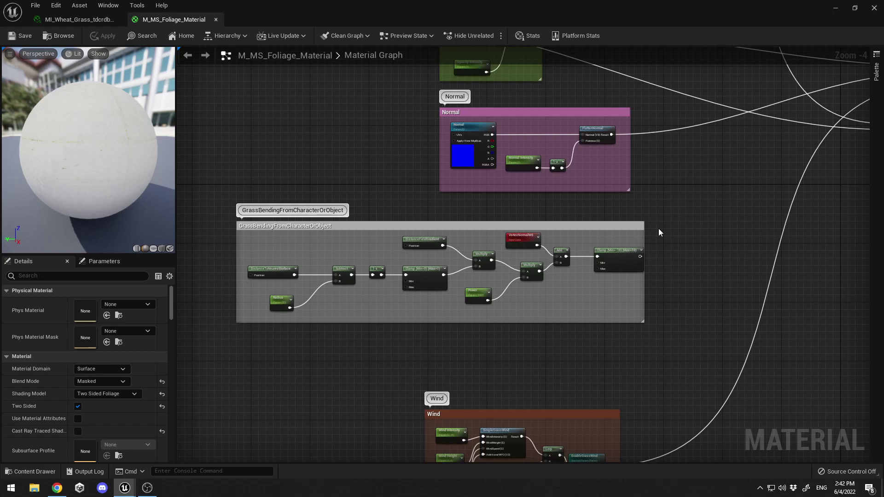
{"action": "right_click_drag", "start_coordinate": [658, 232], "coordinate": [630, 235]}
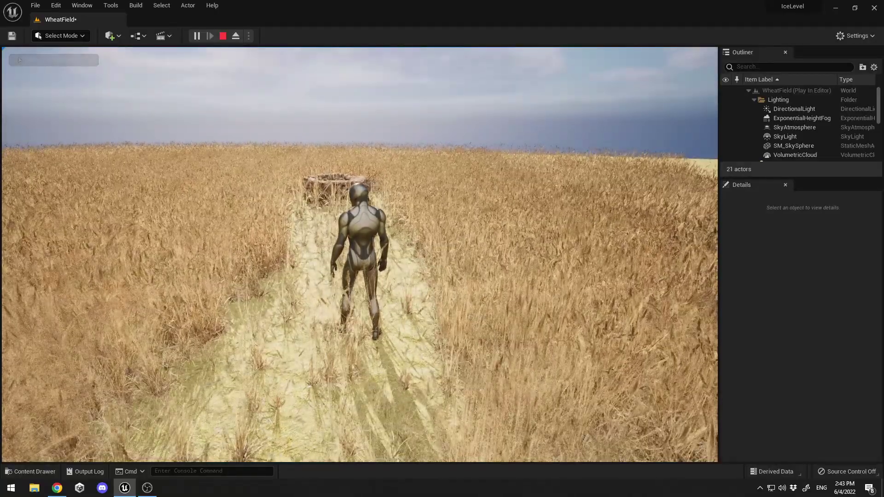
Play-test the wheat field by running the character along the cleared path to the stone well and around it
{"action": "key", "text": "w"}
{"action": "key", "text": "w"}
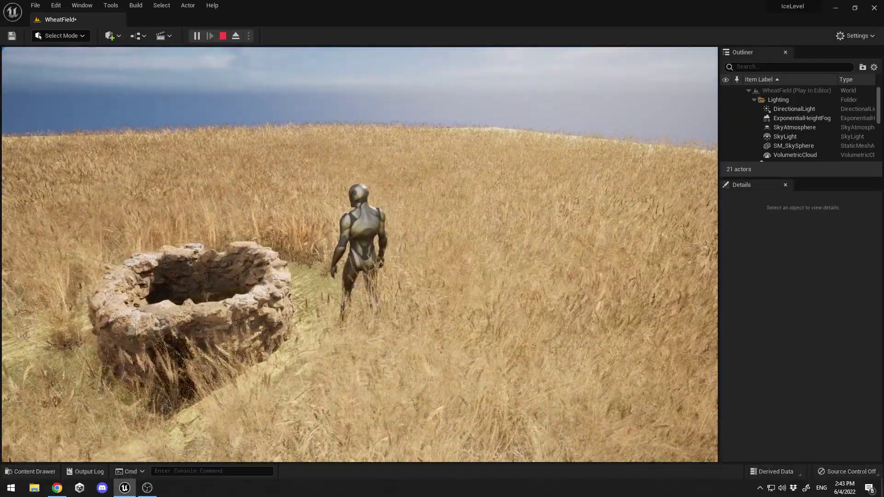
{"action": "key", "text": "w"}
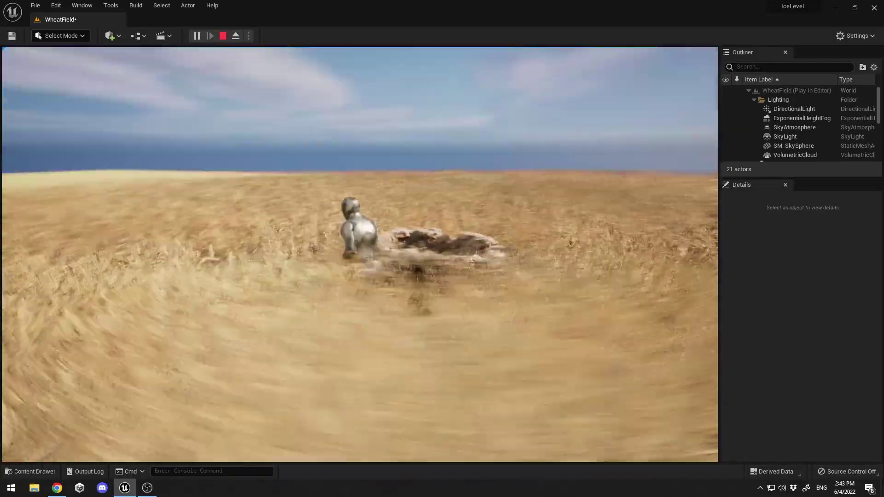
{"action": "key", "text": "a"}
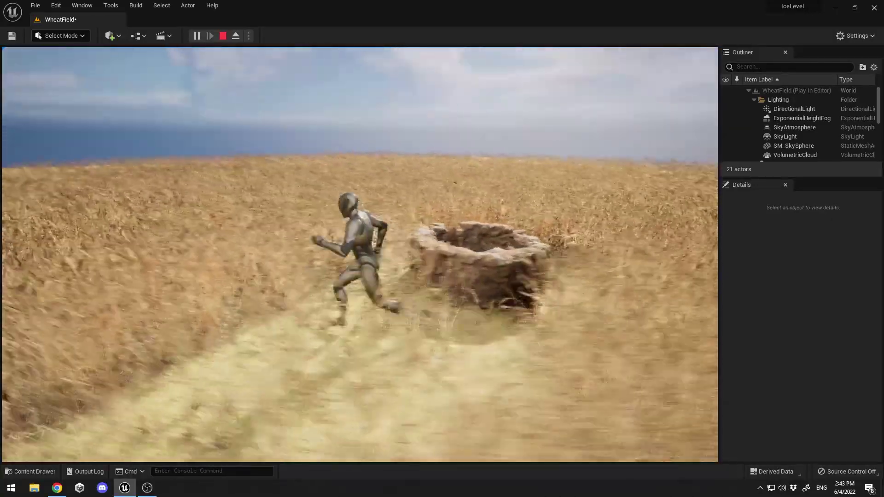